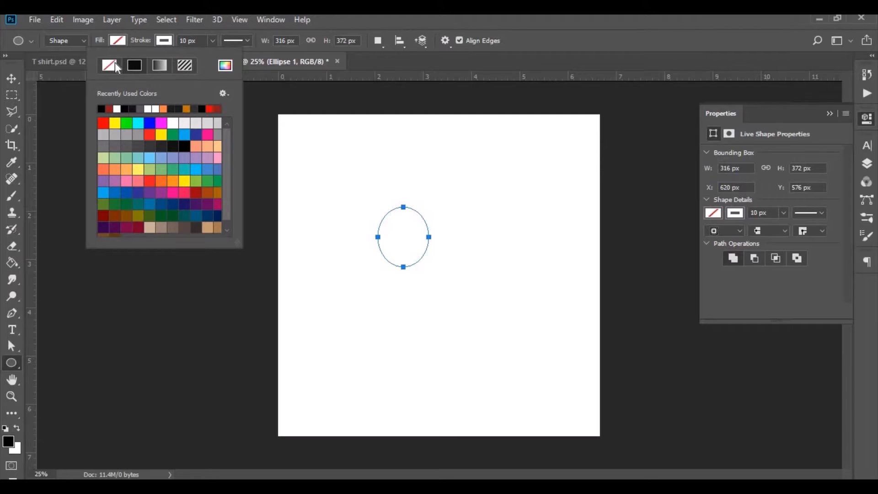
Give the ellipse a dark red fill with no stroke and move it to about X 508 px, Y 660 px.
left_click(115, 64)
left_click(116, 39)
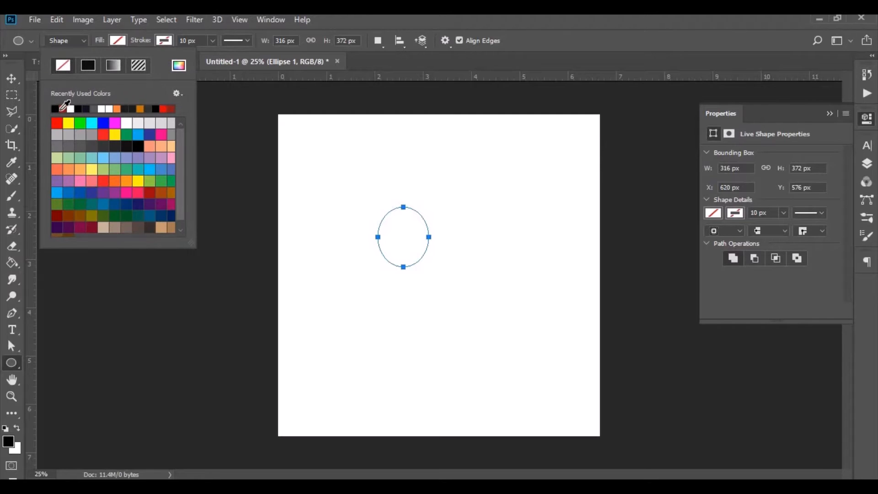
left_click(64, 109)
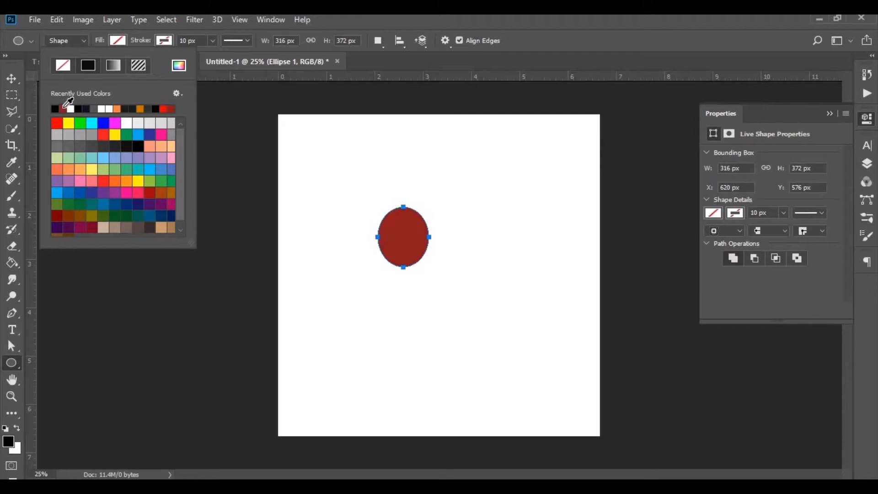
left_click(14, 79)
left_click_drag(388, 239, 371, 252)
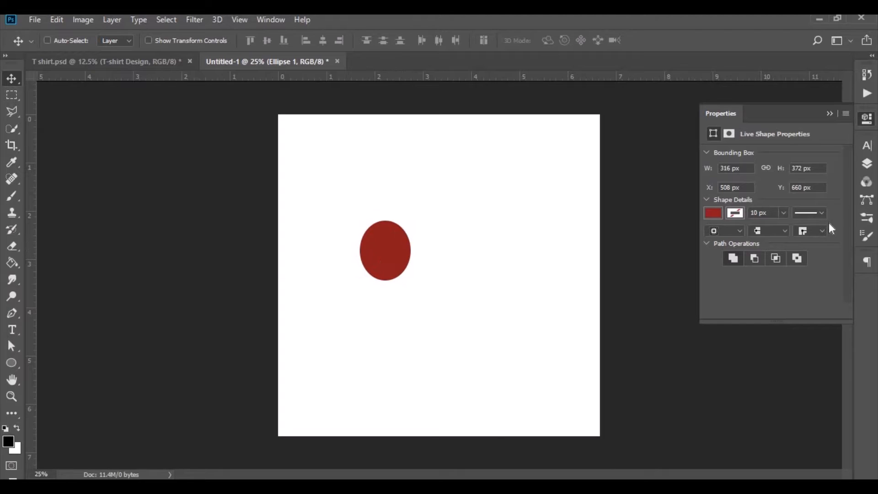
Duplicate the red ellipse layer.
left_click(867, 164)
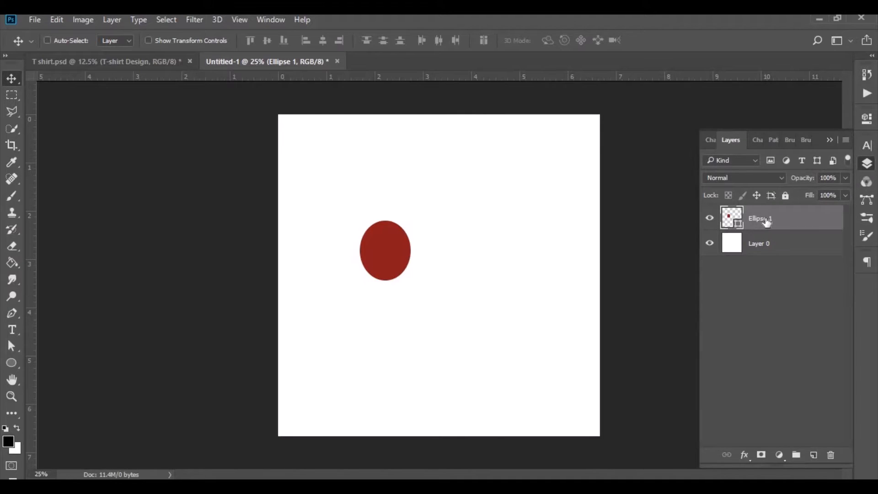
left_click_drag(766, 222, 806, 424)
key("ctrl+j")
Recolour the ellipse copy to #161616 and shift it straight down, leaving a red crescent above it.
double_click(728, 221)
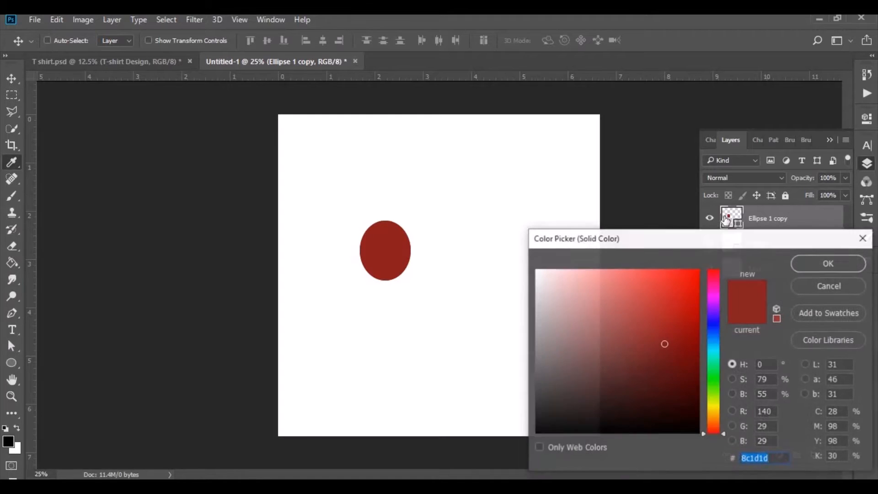
left_click(536, 385)
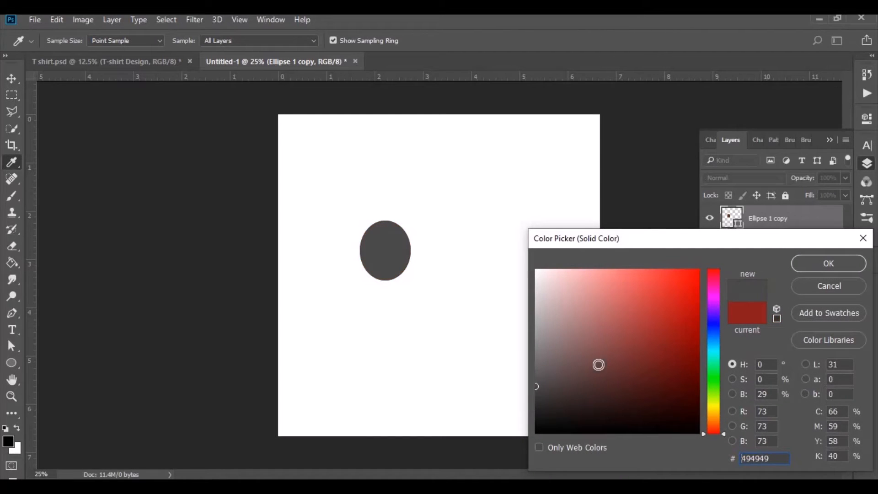
left_click(536, 419)
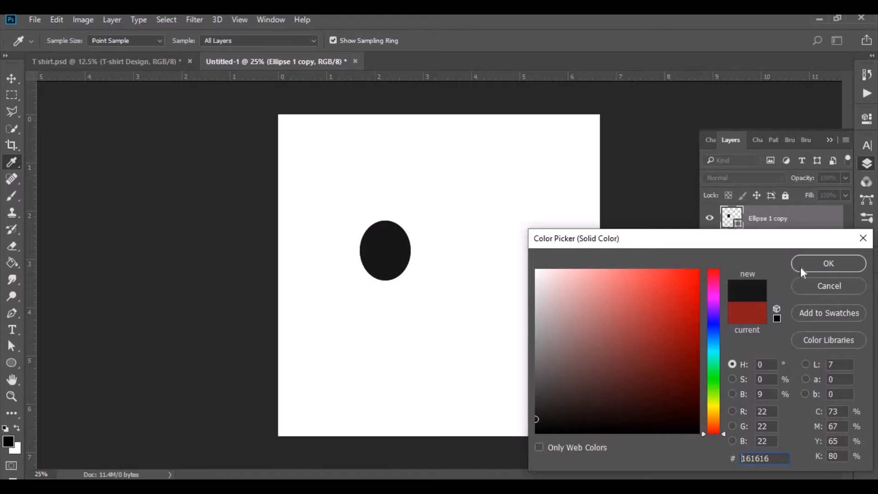
left_click(801, 268)
left_click_drag(406, 261, 405, 273)
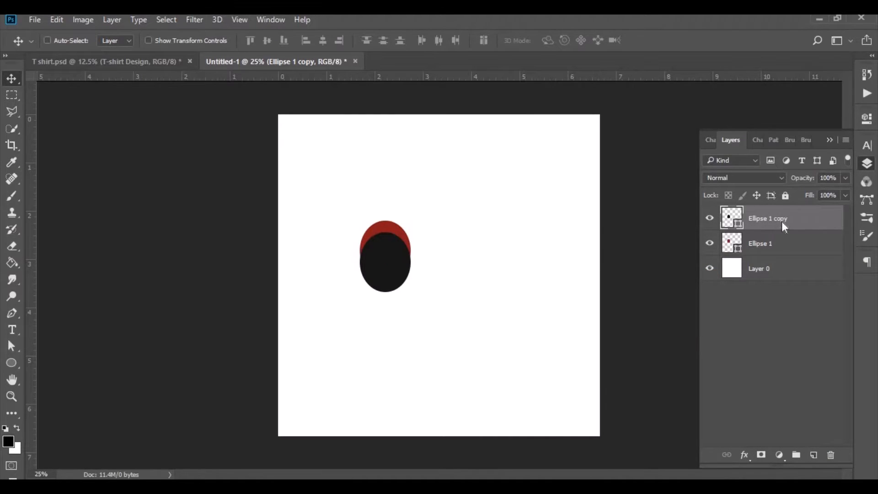
Apply a Gradient Overlay to the black ellipse copy using the black and dark grey gradient preset.
right_click(783, 225)
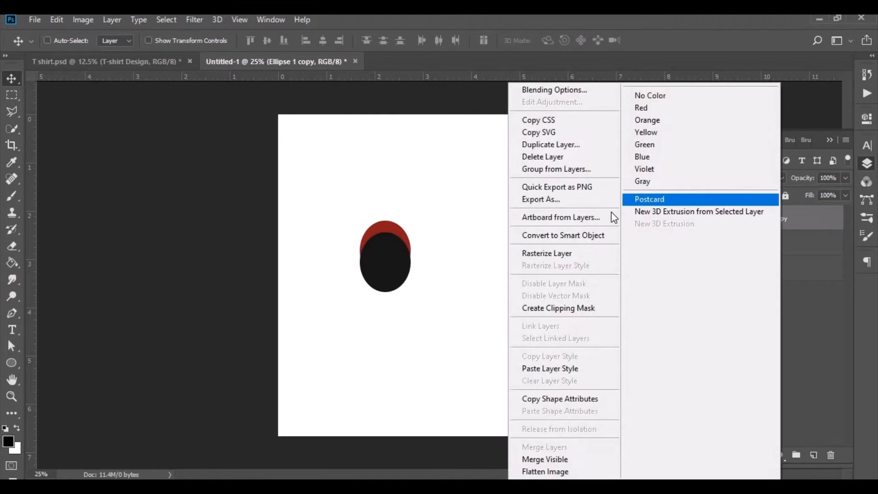
left_click(575, 92)
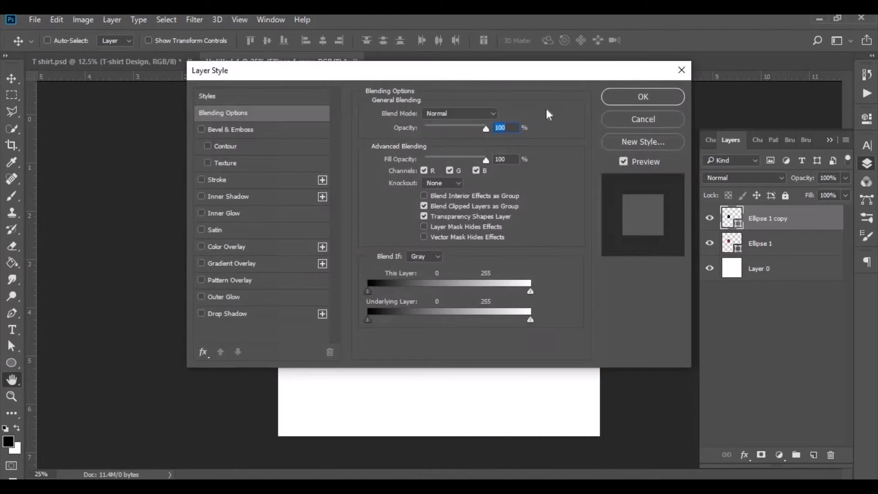
left_click_drag(367, 80, 690, 143)
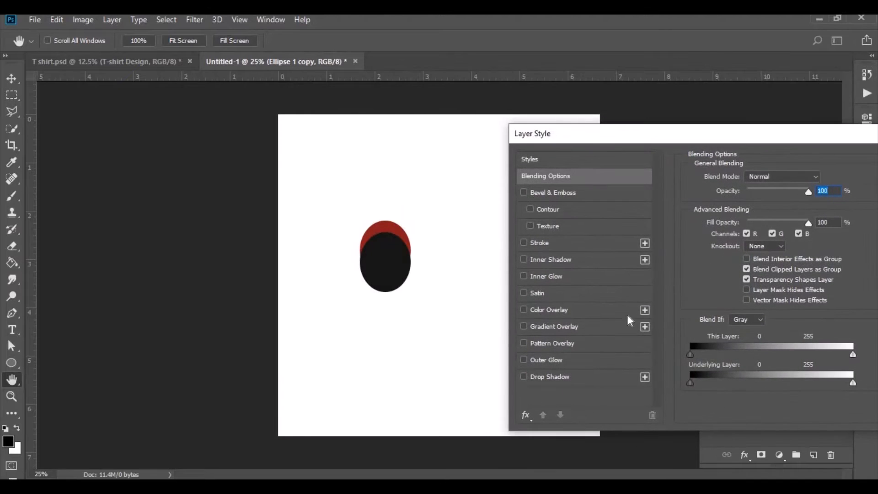
left_click(582, 331)
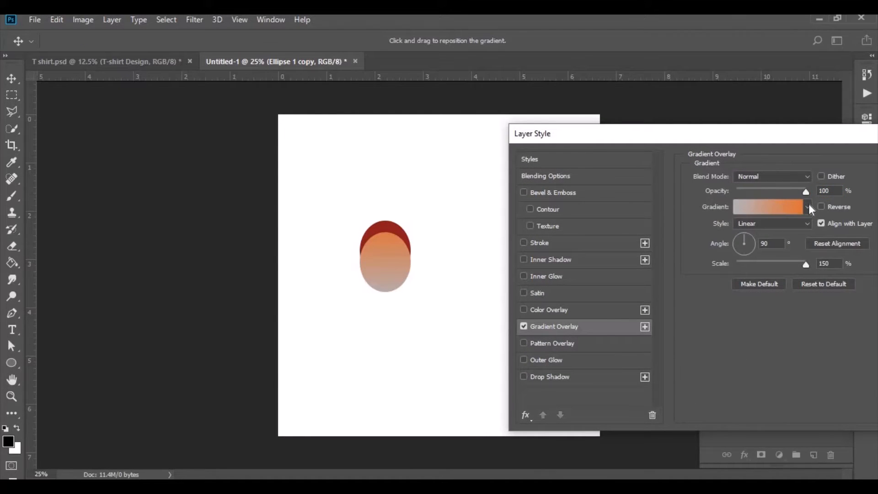
left_click(807, 206)
left_click(661, 235)
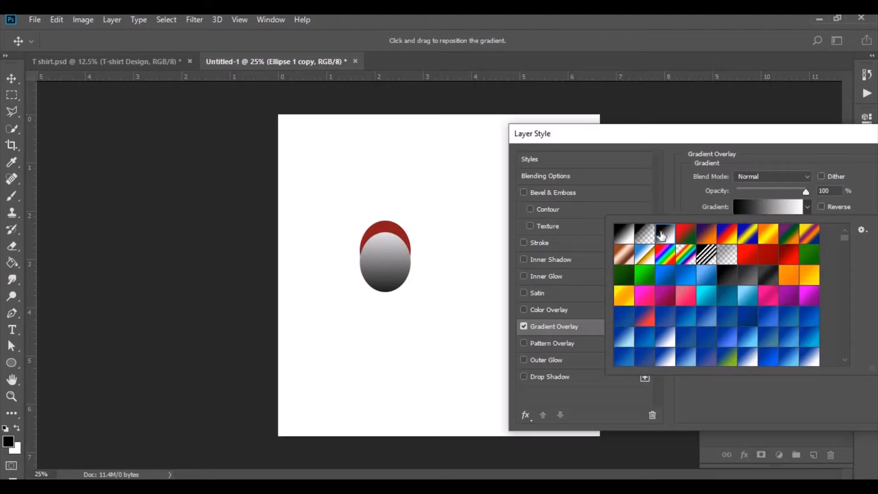
scroll(729, 264, "down", 1)
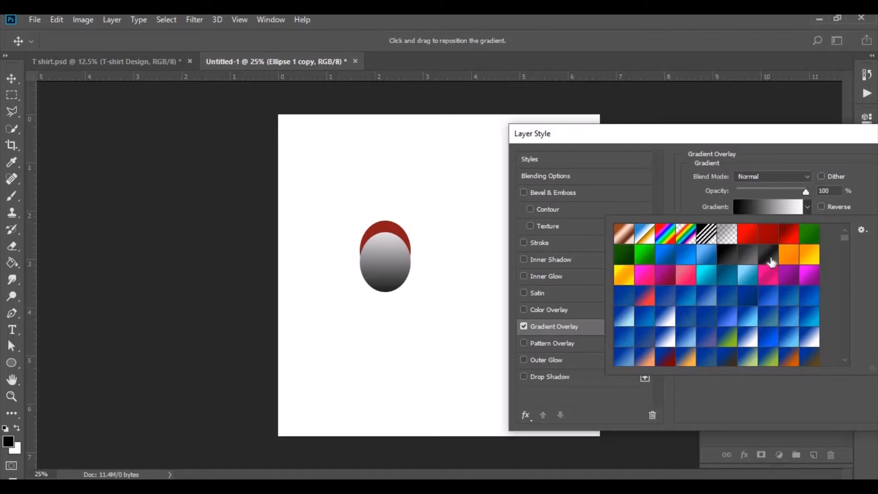
left_click(768, 254)
left_click(767, 138)
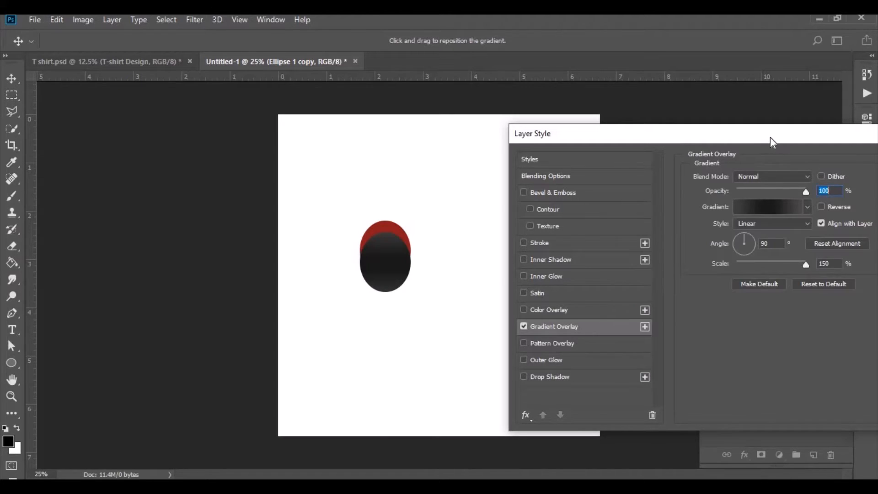
left_click_drag(770, 137, 658, 137)
left_click(830, 165)
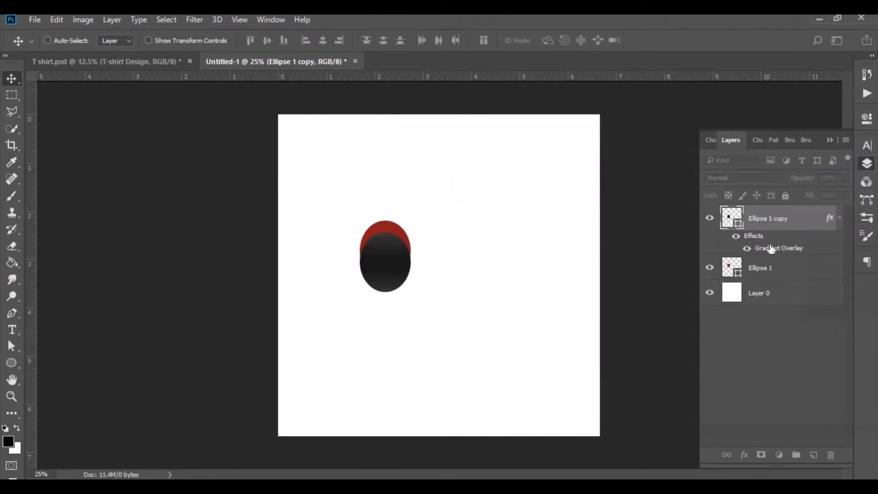
left_click(840, 217)
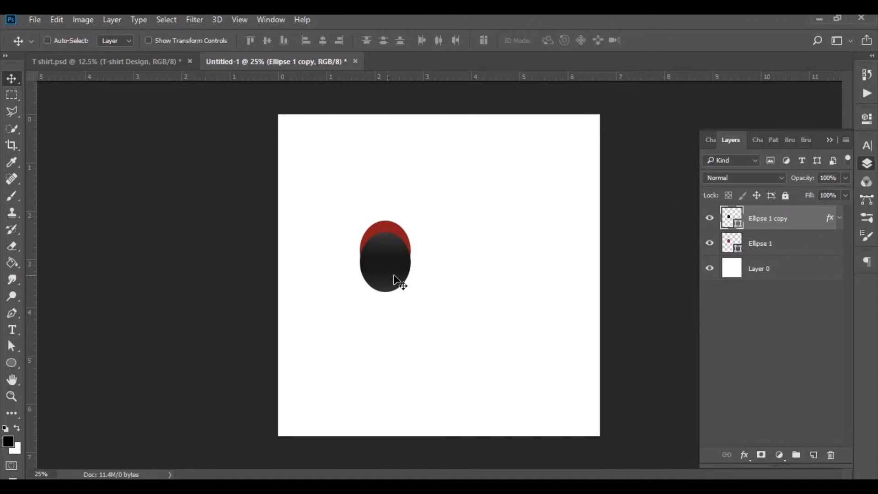
Reduce the black ellipse's height to about 80.65% by raising its lower edge to the base of the red ellipse.
key("ctrl+plus")
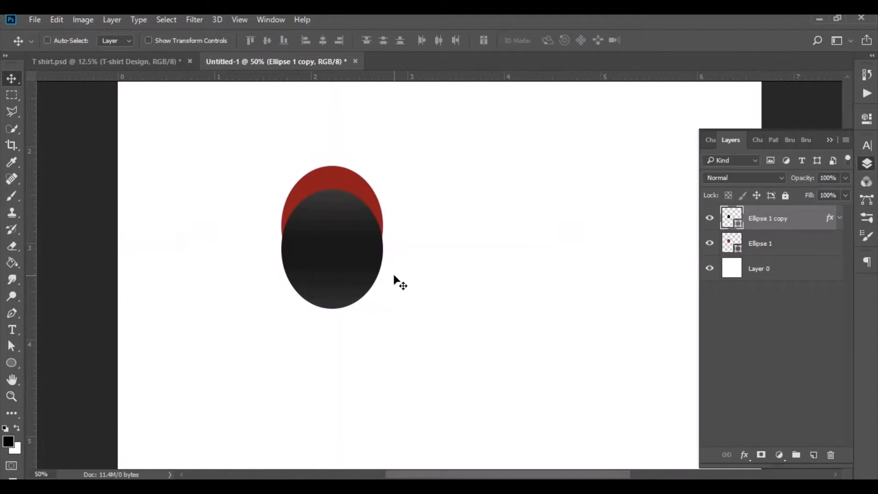
key("ctrl+t")
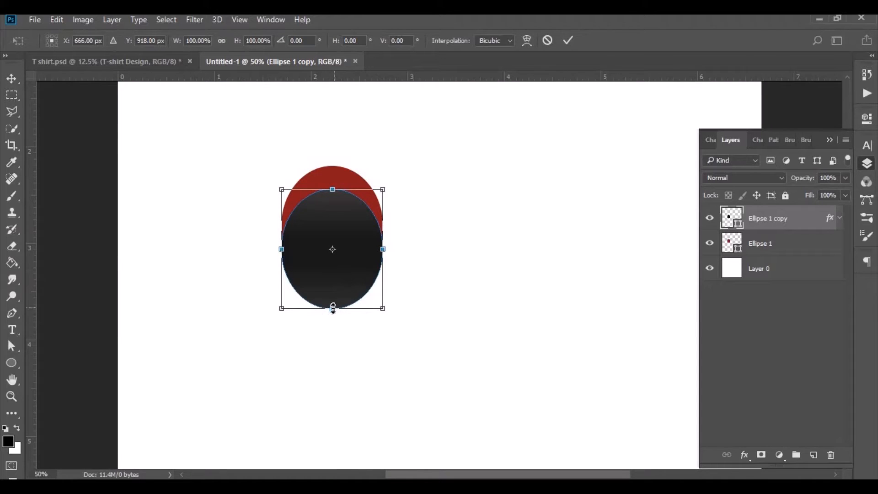
left_click_drag(332, 308, 332, 285)
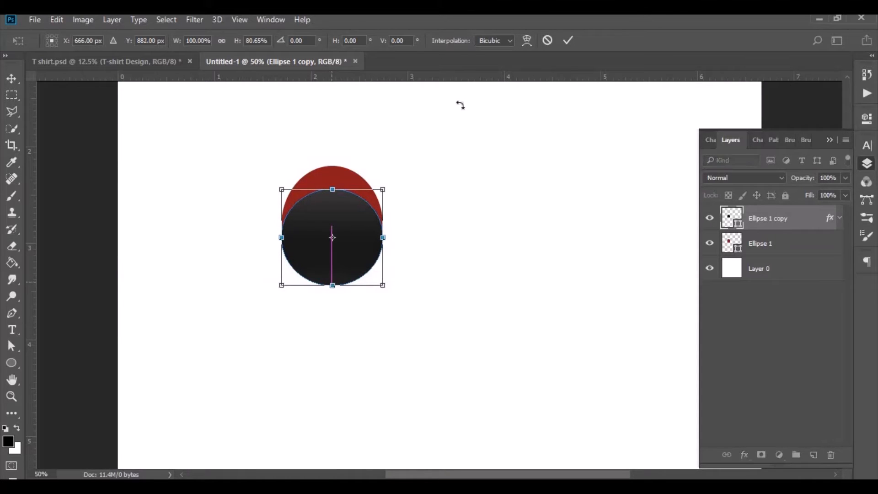
left_click(568, 39)
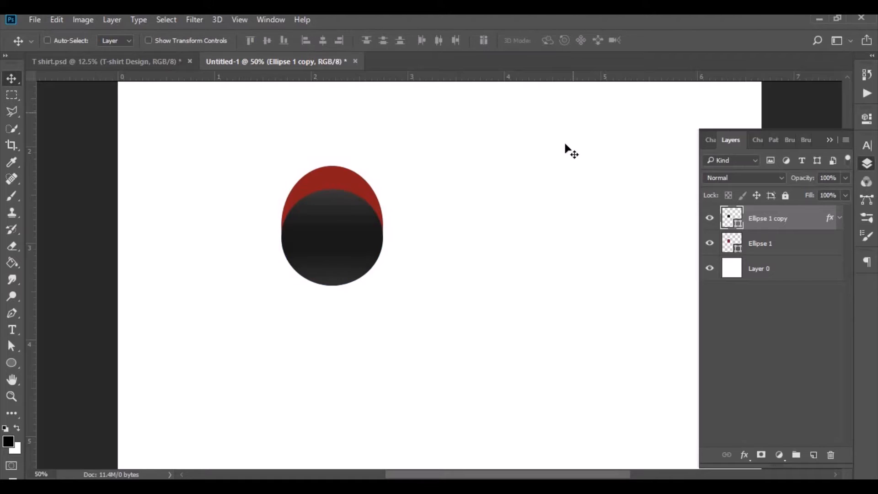
key("ctrl+minus")
key("ctrl+minus")
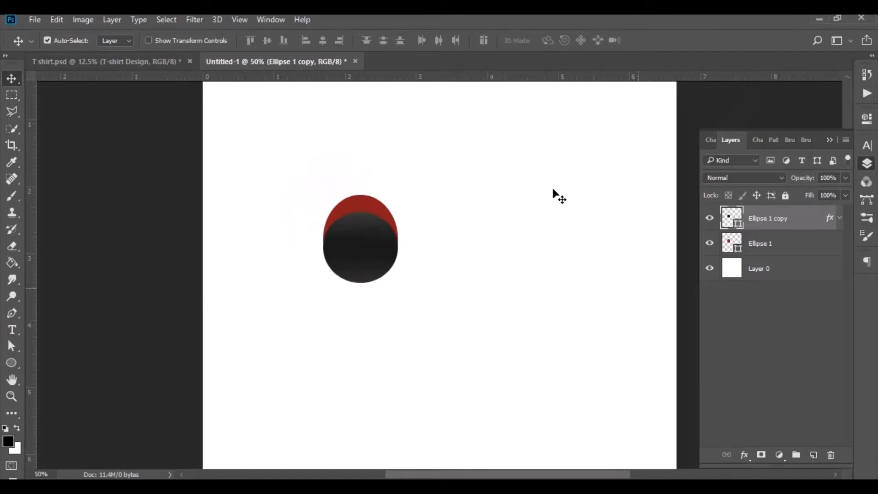
key("ctrl+plus")
key("ctrl+plus")
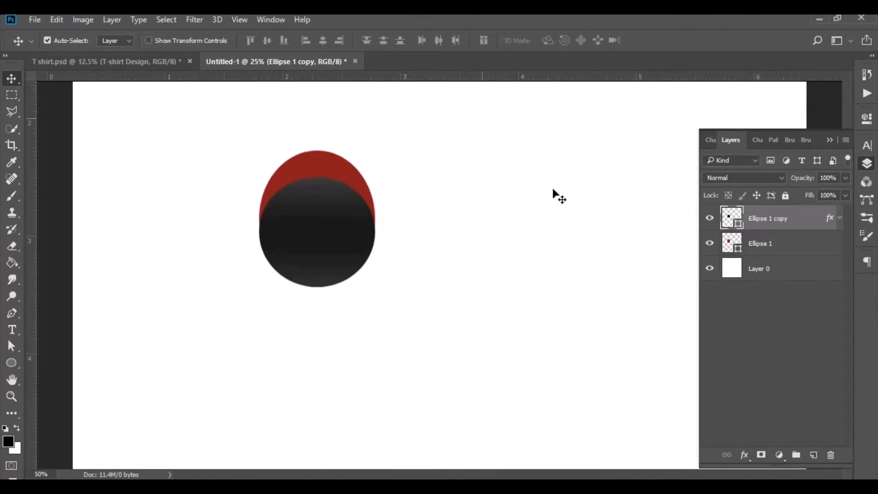
key("ctrl+t")
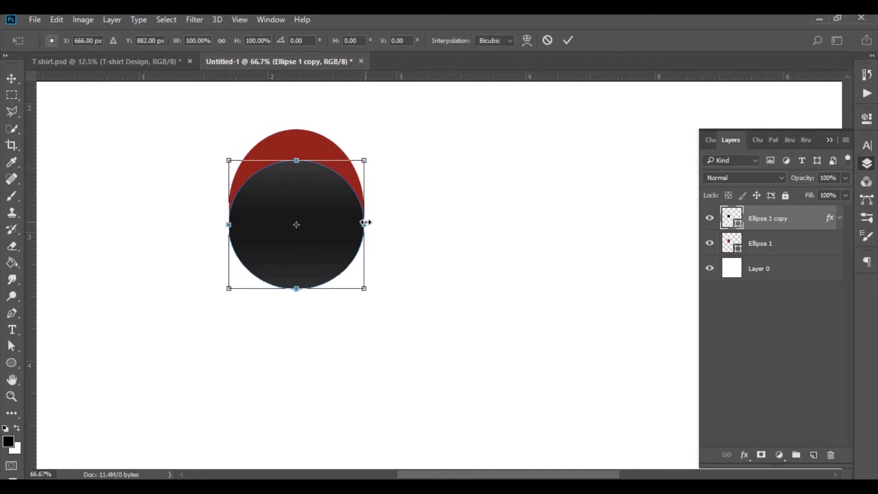
left_click_drag(365, 214, 363, 219)
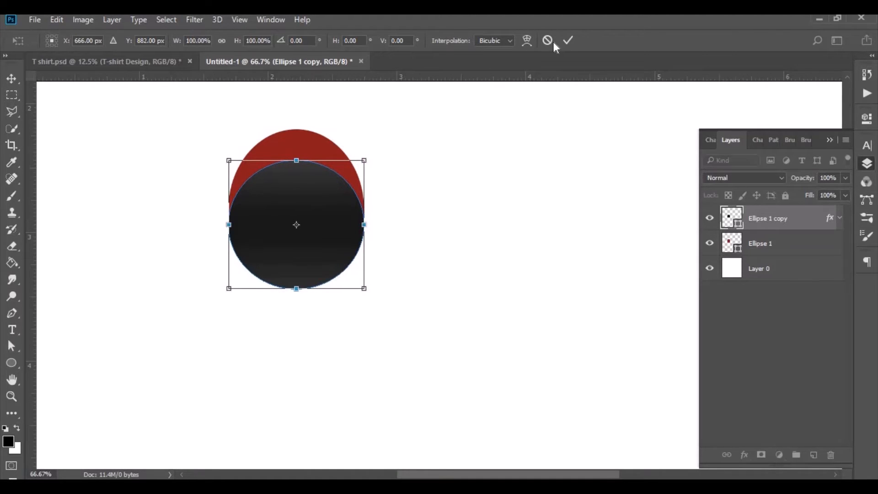
left_click(567, 42)
Try nudging the black ellipse upward over the red one and bring it back down to the shared bottom edge.
key("Up")
key("Up")
key("Up")
key("Up")
key("Up")
key("Up")
key("Up")
key("Up")
key("Up")
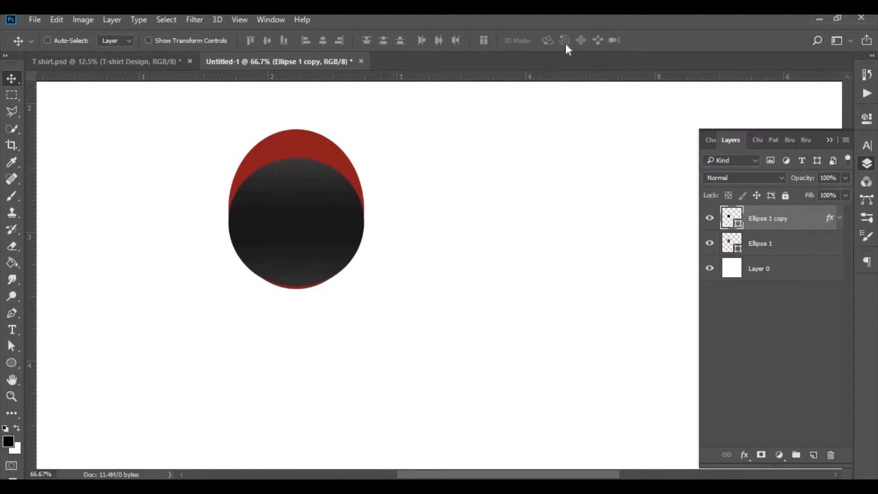
key("Down")
key("Down")
key("Down")
key("Down")
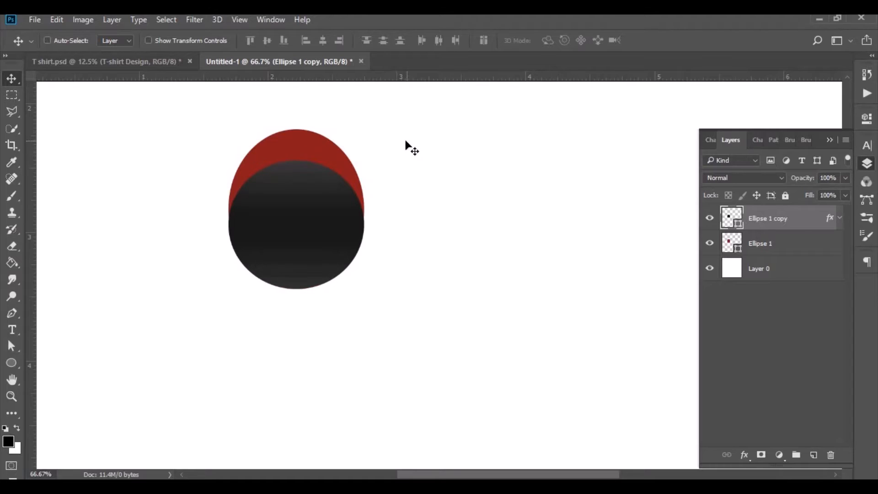
Stretch the black ellipse's top edge upward to a height of about 321 px, thinning the red crescent.
key("ctrl+t")
mouse_move(296, 160)
left_mouse_down()
mouse_move(296, 130)
mouse_move(297, 151)
left_mouse_up()
left_click(569, 41)
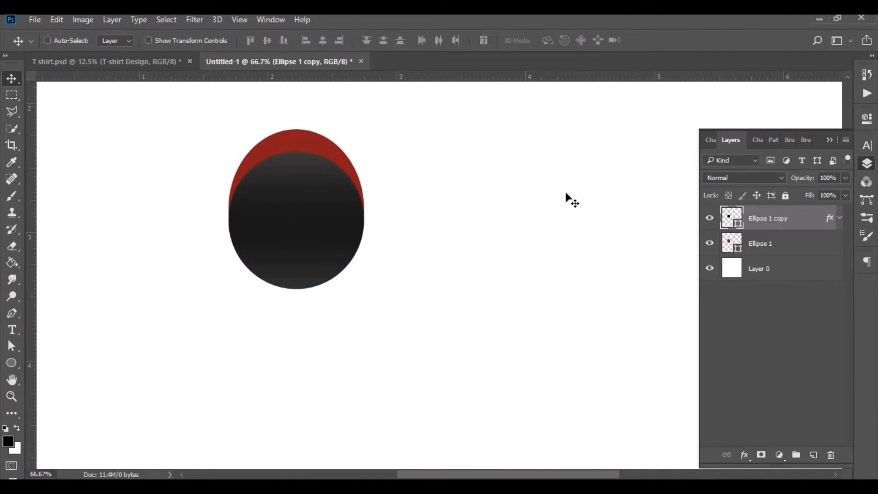
Duplicate the red and black ellipse pair twice and place the copies to its right in an evenly spaced row of three.
key("ctrl+minus")
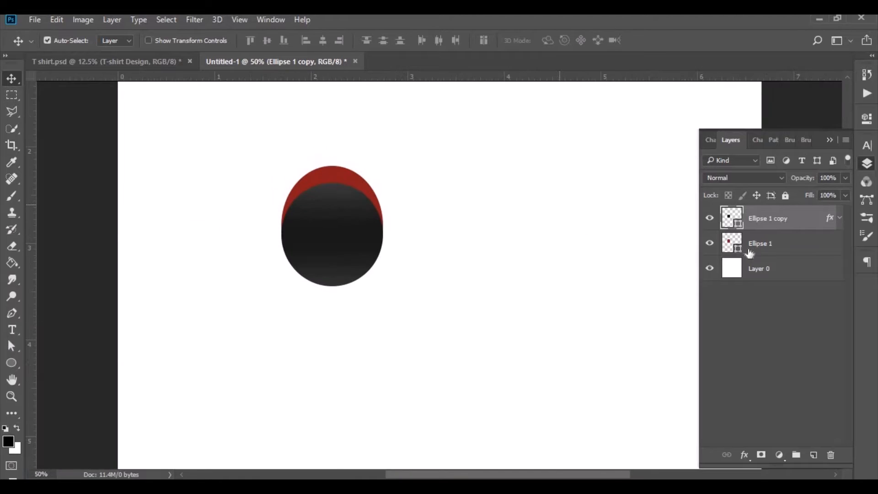
left_click(776, 244, "ctrl")
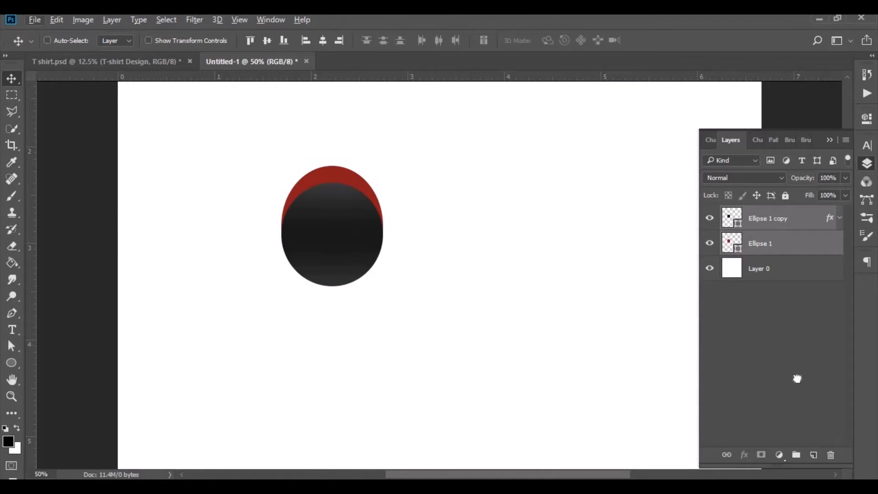
left_click_drag(796, 378, 813, 454)
left_click_drag(352, 235, 465, 235)
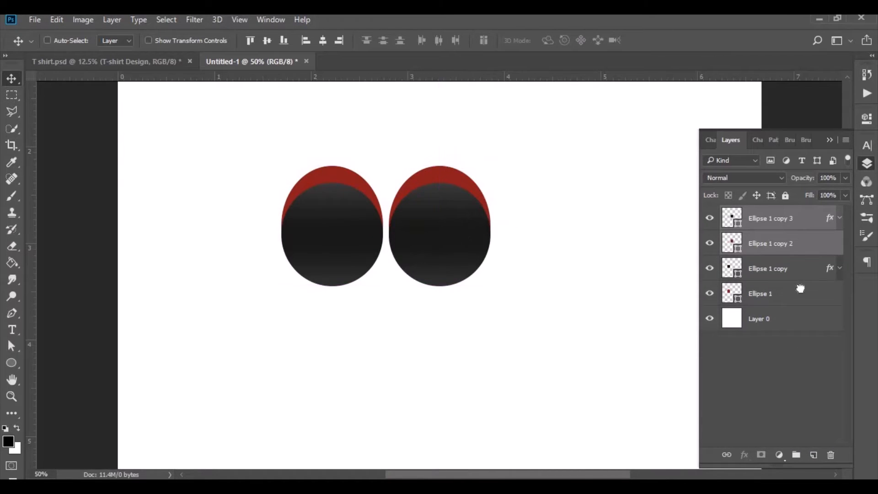
left_click_drag(800, 288, 813, 455)
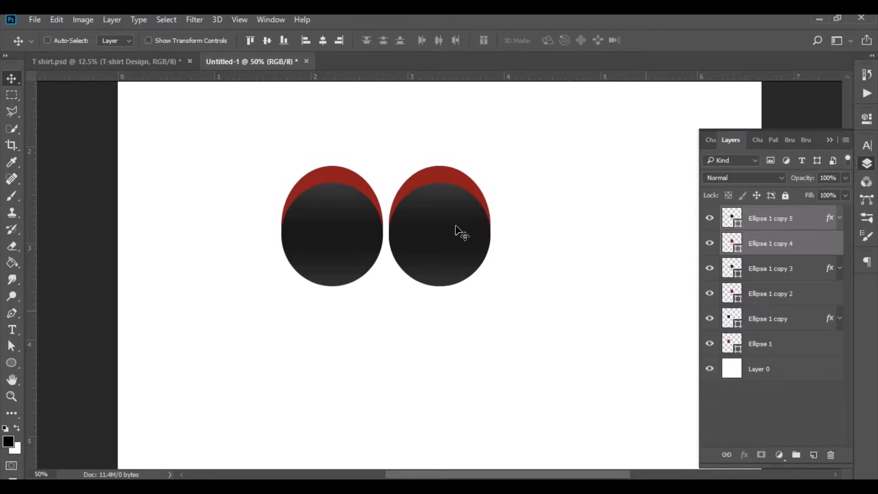
left_click_drag(455, 225, 558, 229)
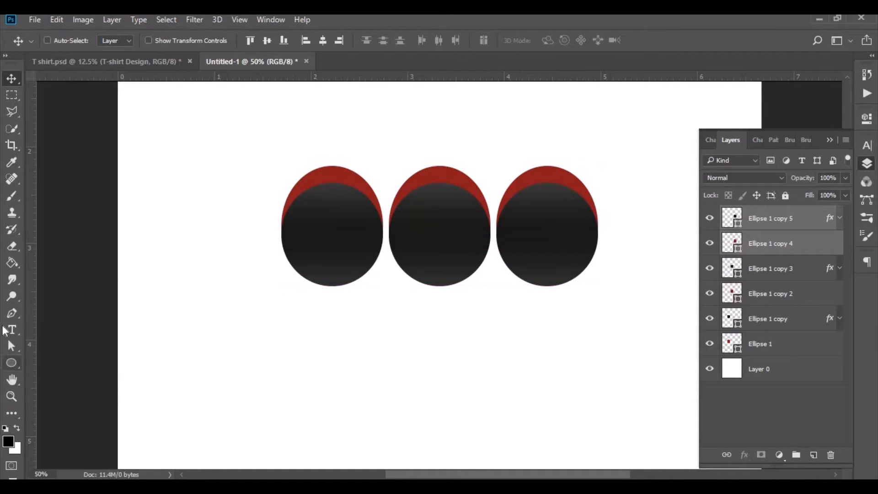
Draw a circle about 166 px wide with no fill and a white 10 px stroke, and centre it on the first black ellipse.
left_click(14, 363)
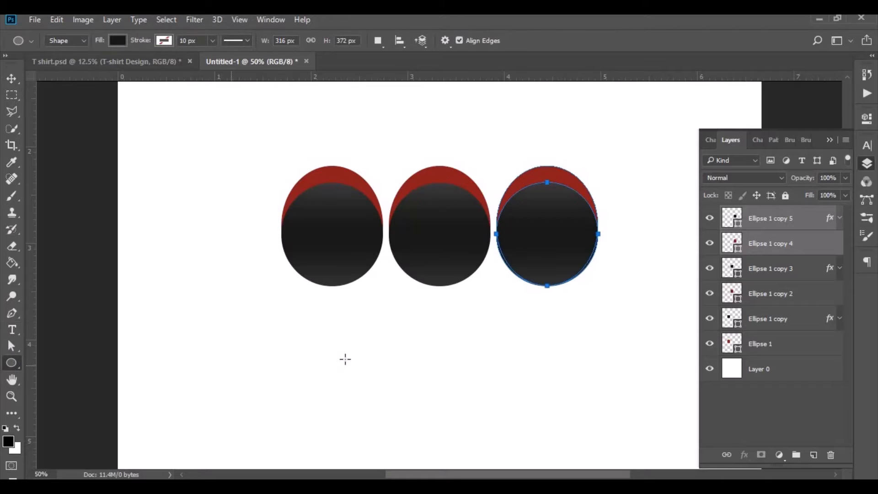
left_click_drag(334, 344, 388, 413)
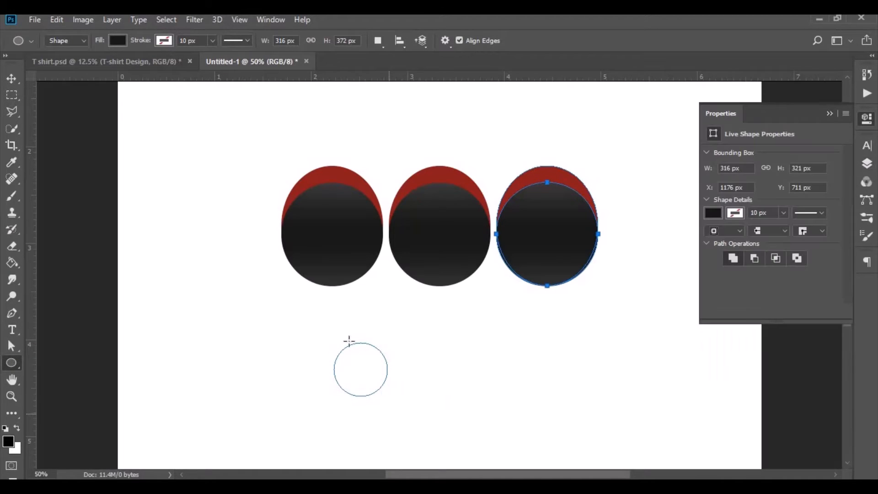
left_click(165, 41)
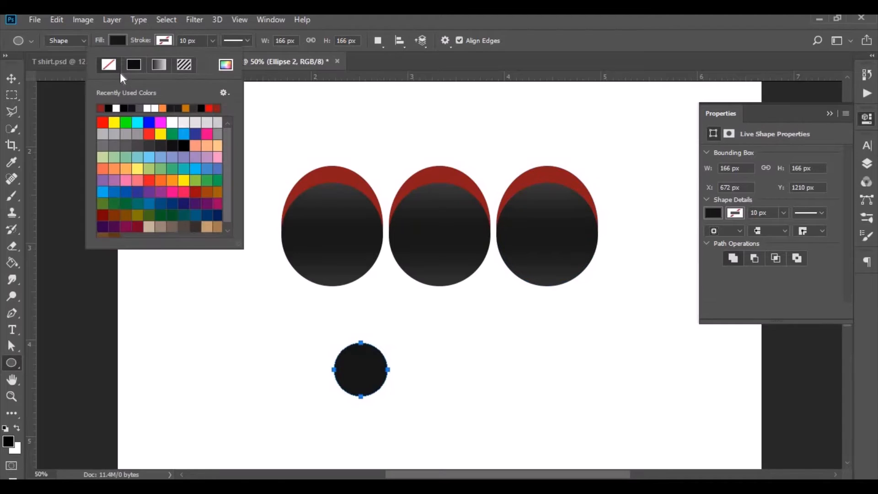
left_click(117, 109)
left_click(118, 41)
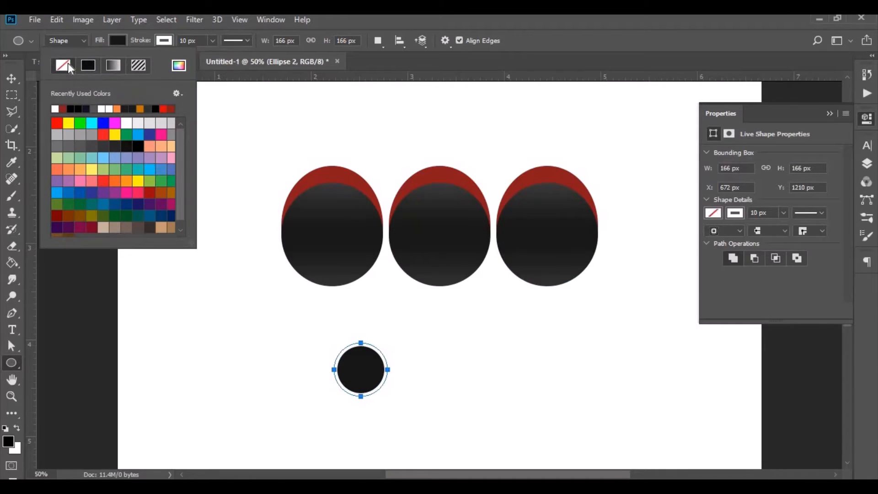
left_click(69, 67)
left_click(12, 78)
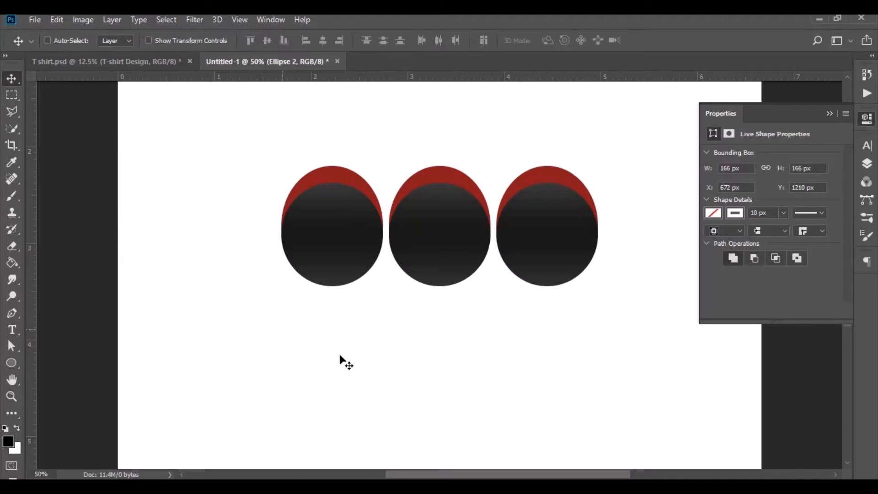
left_click_drag(339, 355, 321, 242)
Draw a white-outlined square about 110 px wide, enlarge it to about 160 px and centre it on the middle black ellipse.
left_click_drag(15, 358, 53, 363)
left_click_drag(316, 340, 352, 376)
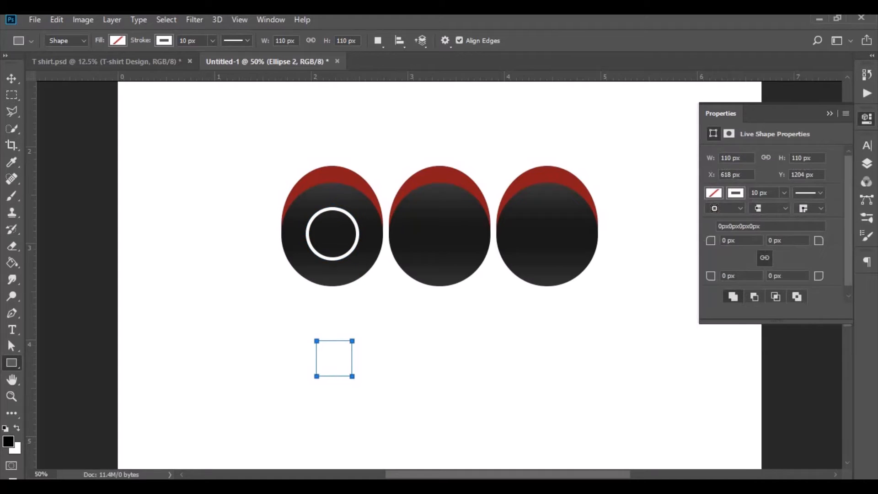
key("v")
mouse_move(363, 409)
left_mouse_down()
mouse_move(353, 242)
mouse_move(363, 266)
left_mouse_up()
key("ctrl+t")
key("Return")
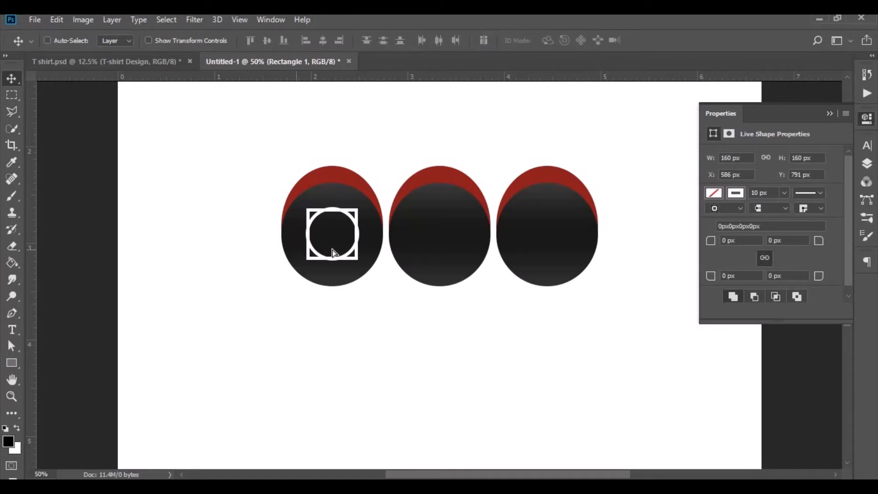
left_click_drag(311, 252, 421, 255)
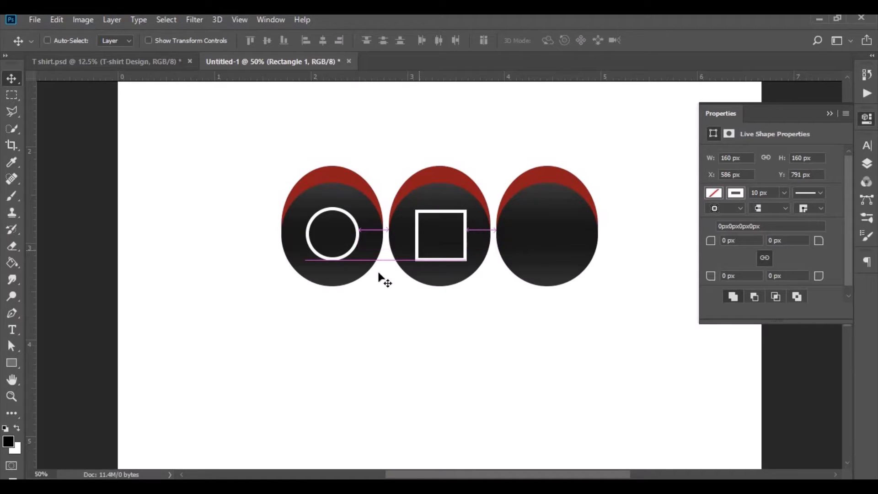
Create a three-sided polygon of 160 × 160 px with a white outline and place it on the third black ellipse.
left_click(12, 363)
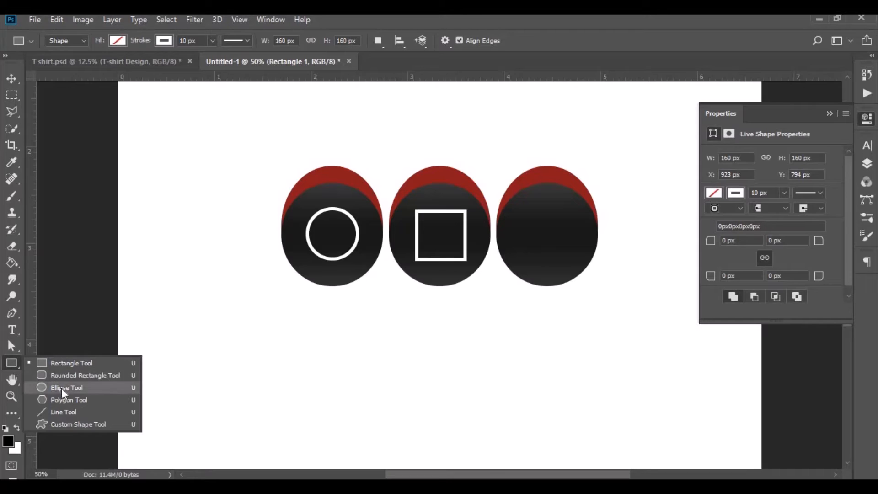
left_click(65, 402)
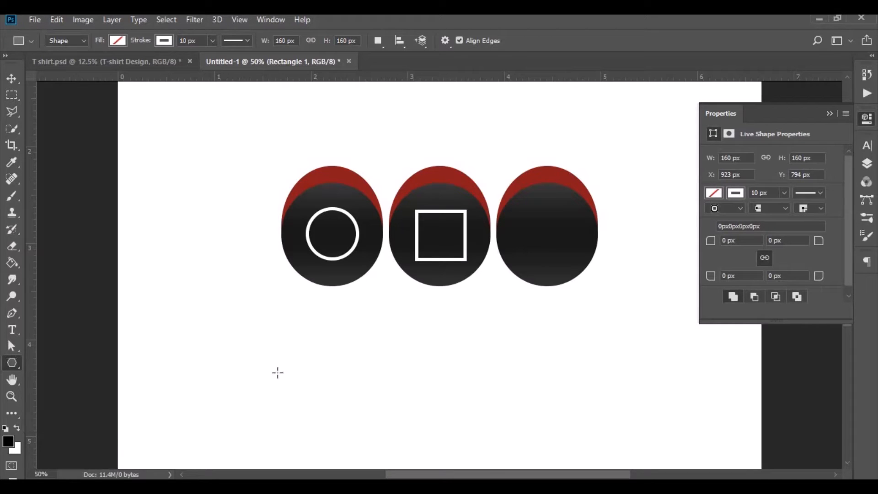
left_click(390, 371)
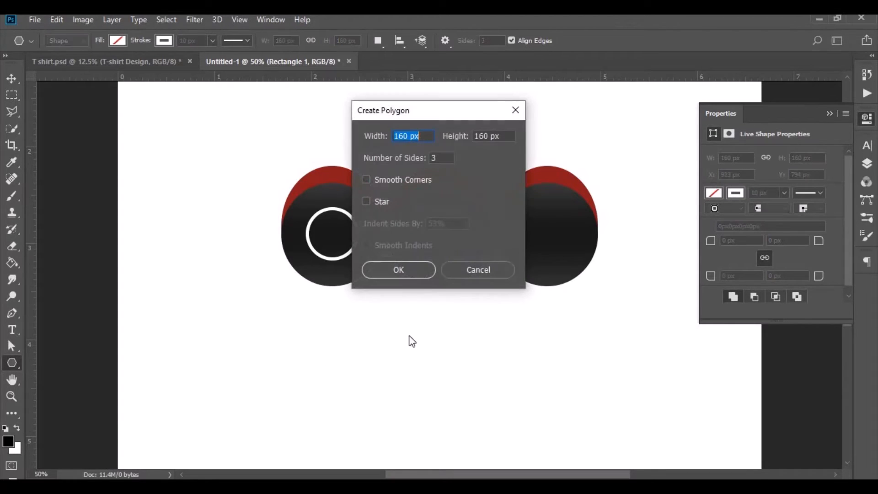
left_click(422, 270)
key("v")
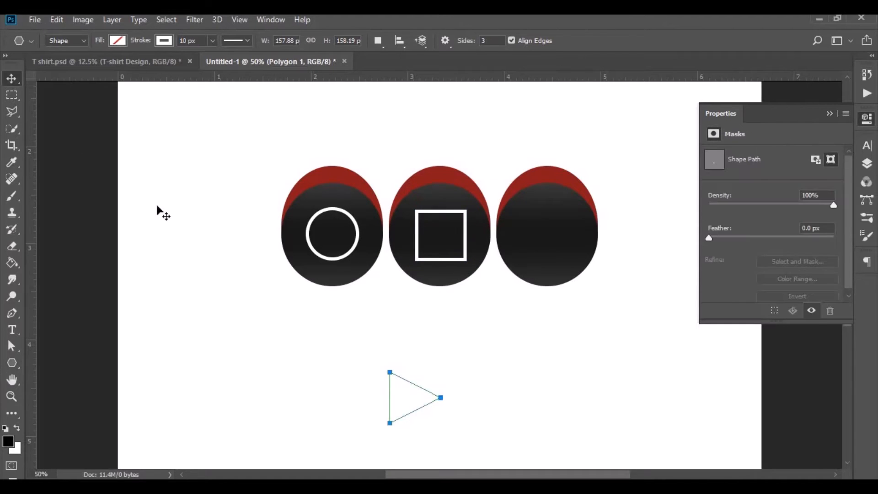
left_click_drag(434, 419, 551, 248)
Rotate the triangle 90° counter-clockwise so it points upward and adjust its position on the third black ellipse.
key("ctrl+t")
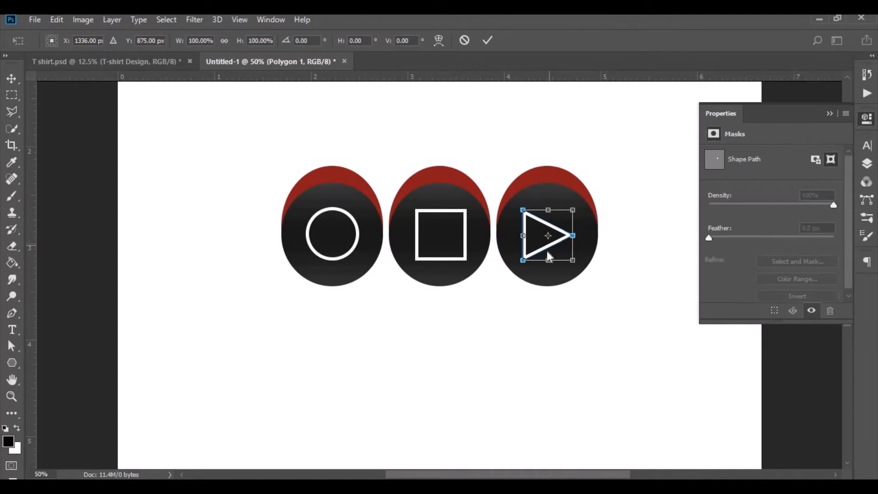
right_click(548, 255)
left_click(586, 419)
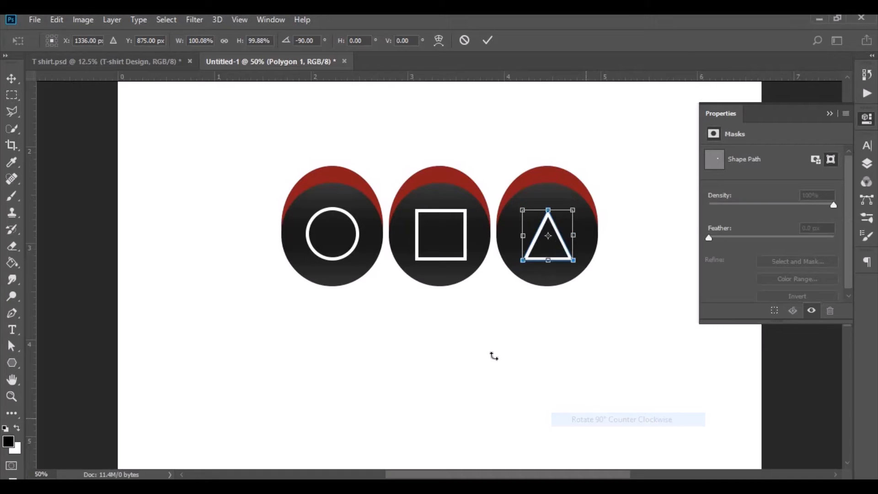
left_click(12, 78)
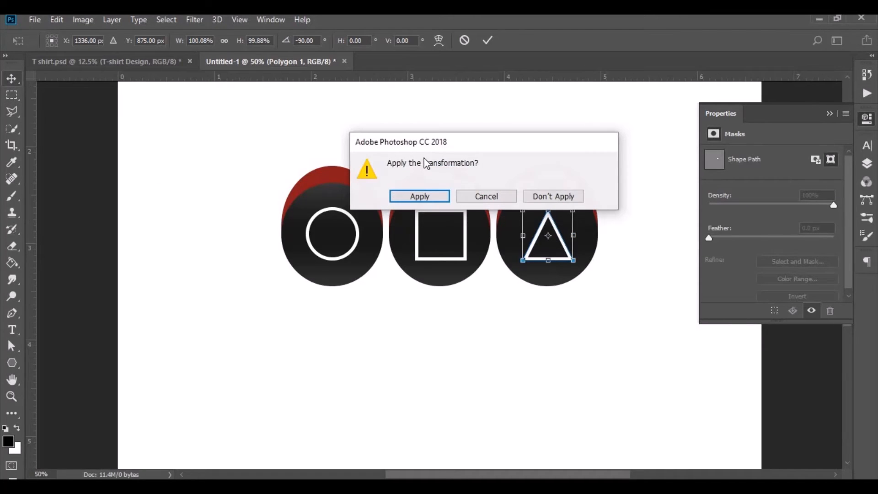
left_click(427, 196)
left_click_drag(554, 262, 551, 261)
Add the text "SQUID" in the Game Of Squids font at 60 pt and centre it beneath the row of ellipses.
key("ctrl+minus")
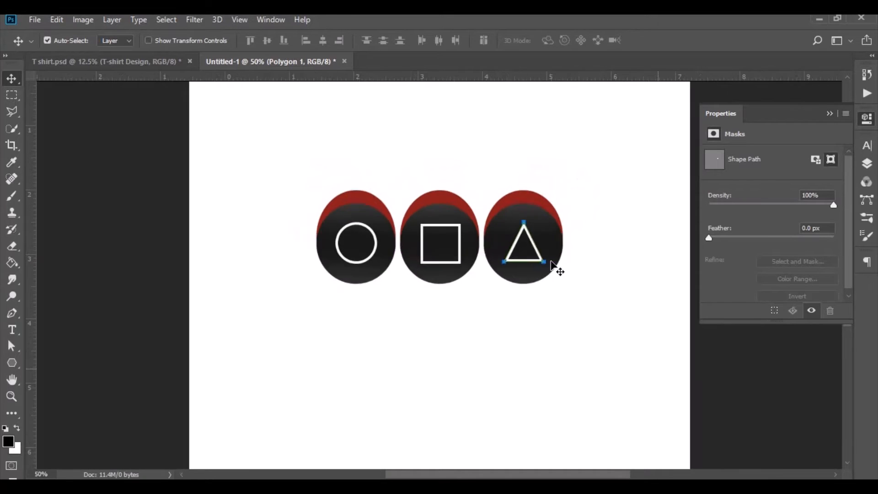
left_click(12, 330)
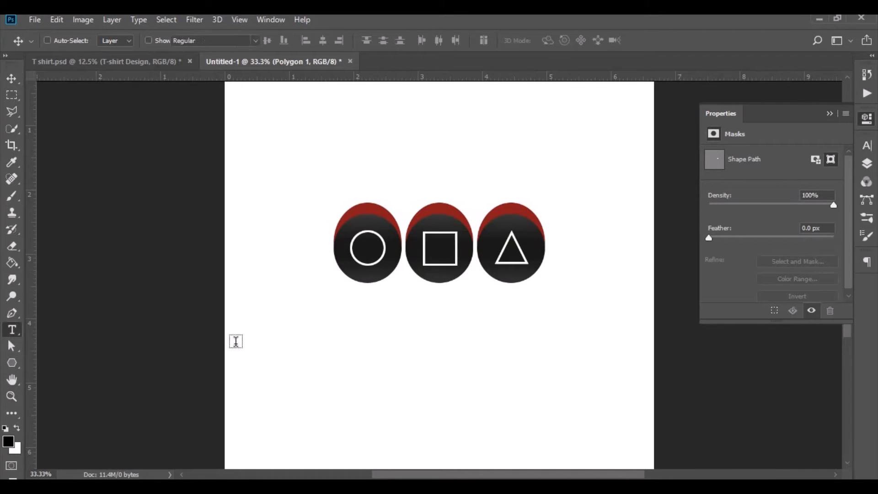
left_click(390, 348)
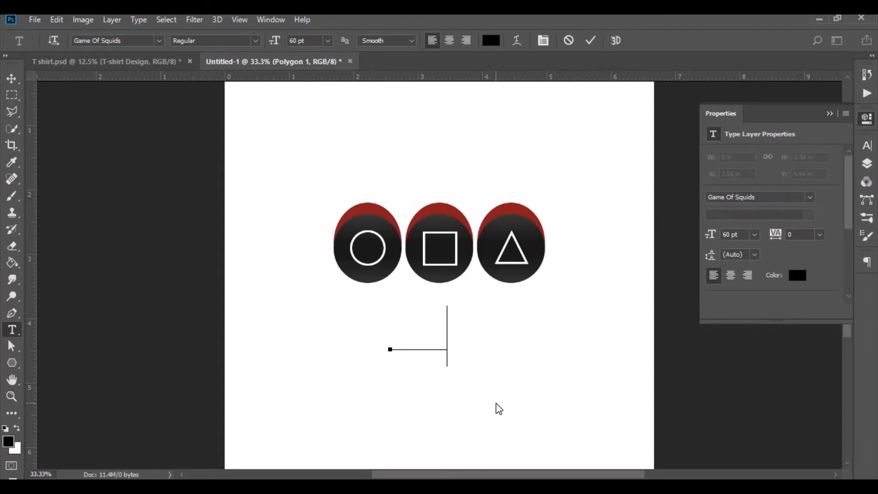
type("SQUI")
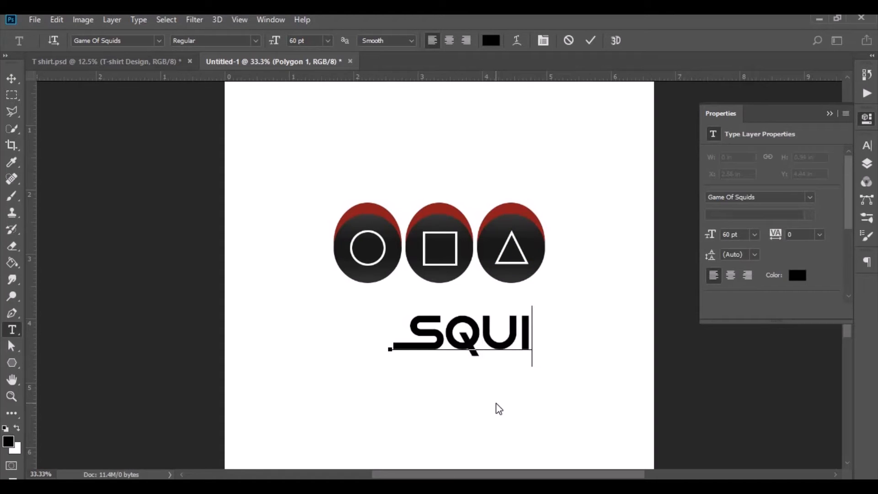
type("D")
key("ctrl+a")
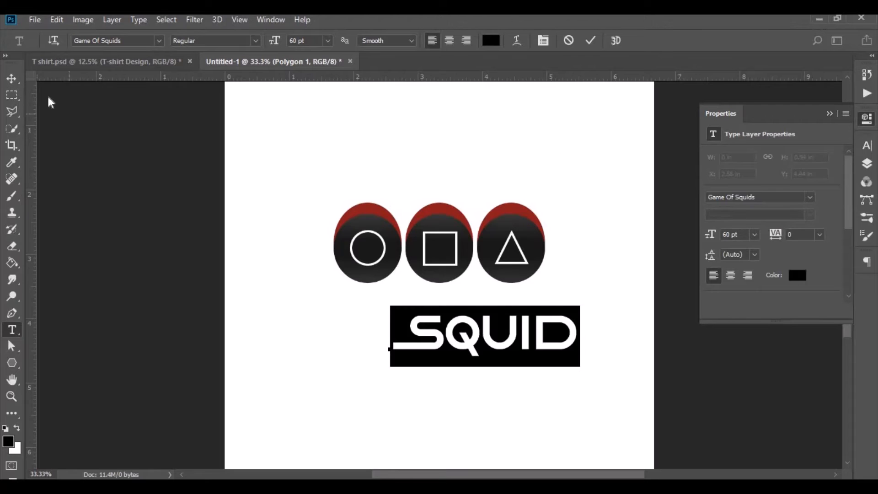
left_click(13, 82)
left_click_drag(494, 338, 452, 324)
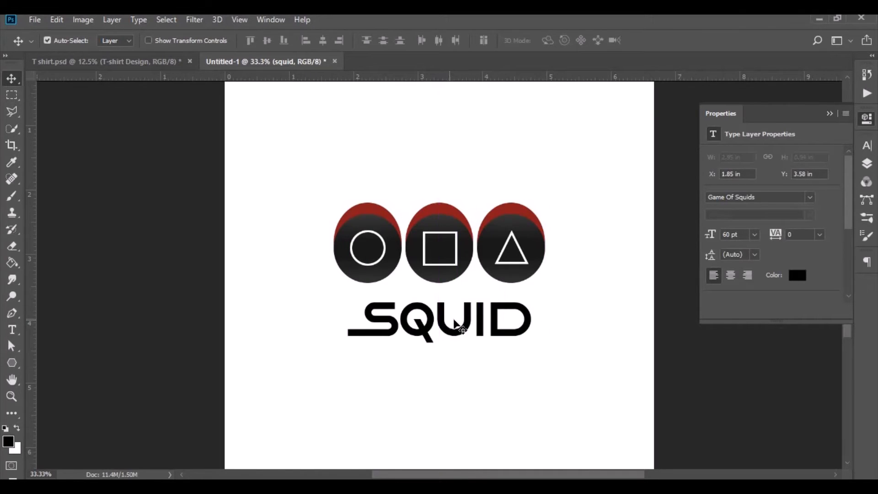
Scale the SQUID text to about 110.87% so that its bounding box matches the width of the ellipse row.
key("ctrl+t")
left_click_drag(537, 354, 544, 357)
left_click(568, 40)
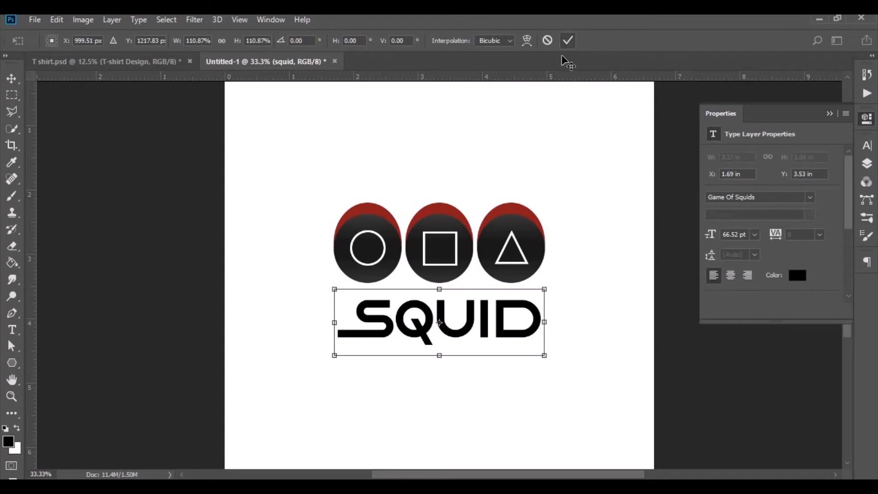
Add the text "GAME" in Game Of Squids at 60 pt and place it just below SQUID, offset to the right.
left_click(12, 330)
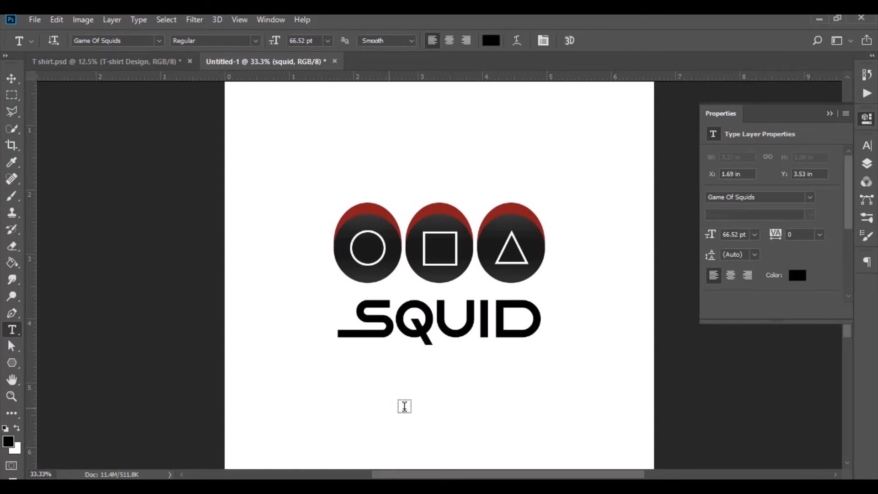
left_click(463, 434)
type("GA")
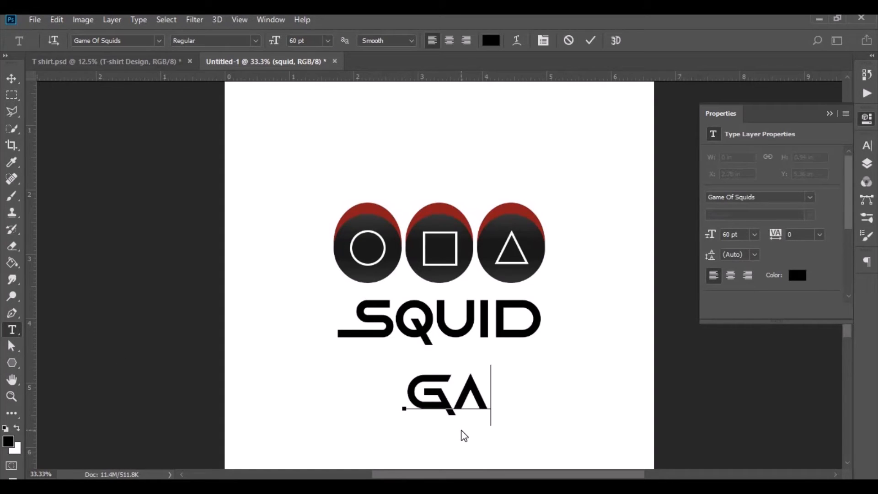
type("ME")
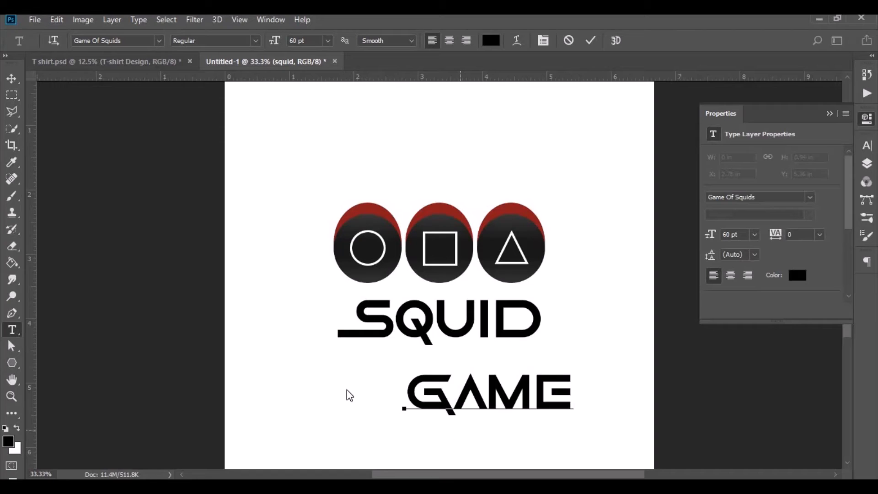
left_click(11, 78)
left_click_drag(468, 386, 460, 367)
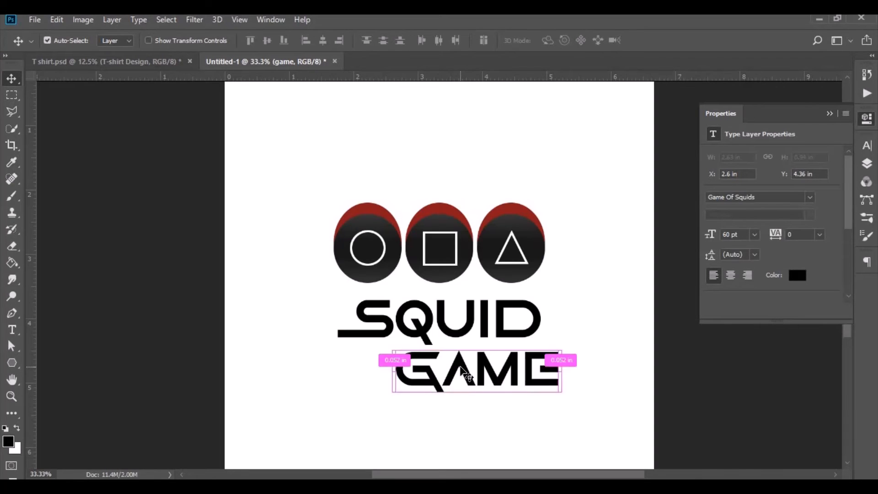
Draw a circle about 124 px in diameter over the opening of the Q in SQUID.
key("ctrl+plus")
key("ctrl+plus")
scroll(457, 311, "down", 2)
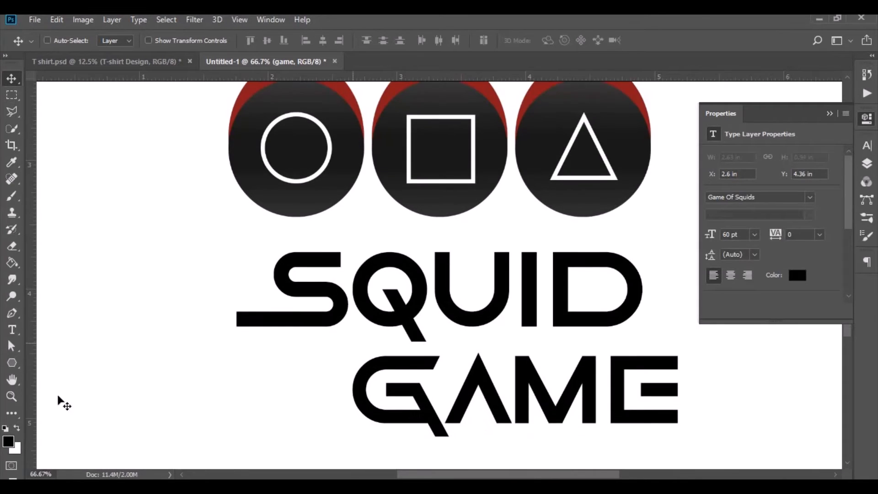
left_click_drag(12, 363, 51, 388)
left_click(867, 164)
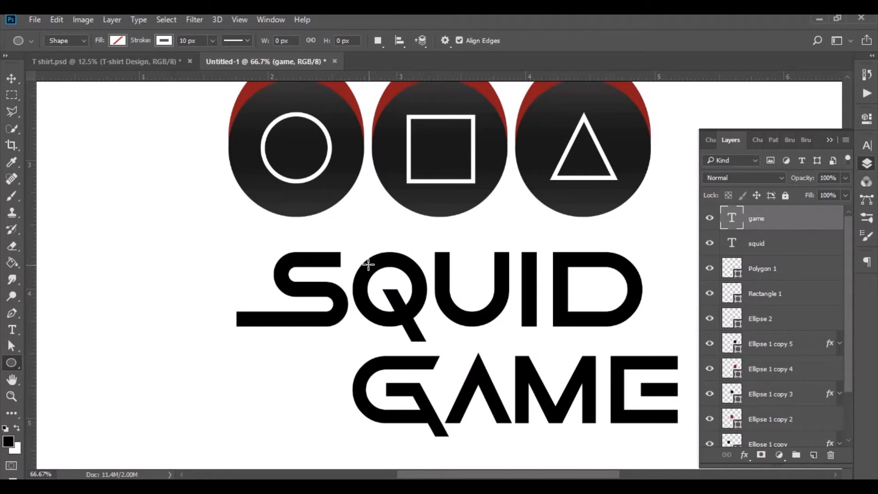
left_click_drag(368, 264, 425, 328)
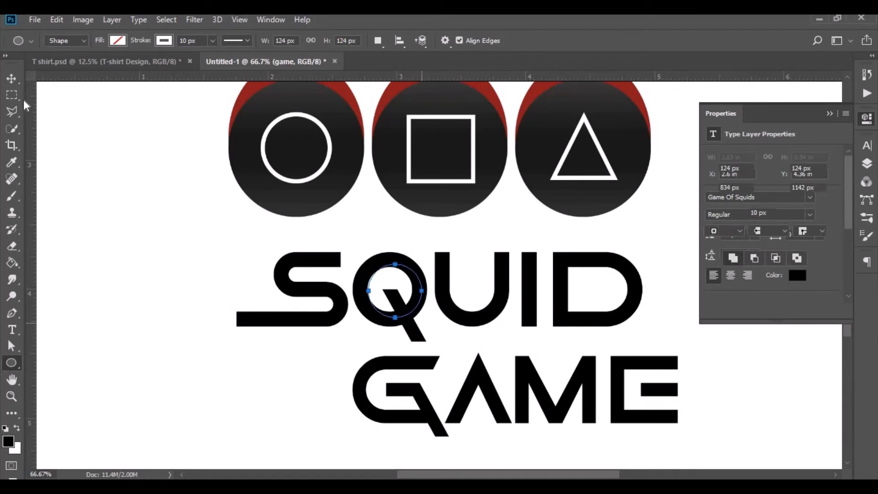
Give the circle on the Q a dark red fill and remove its stroke.
left_click(117, 40)
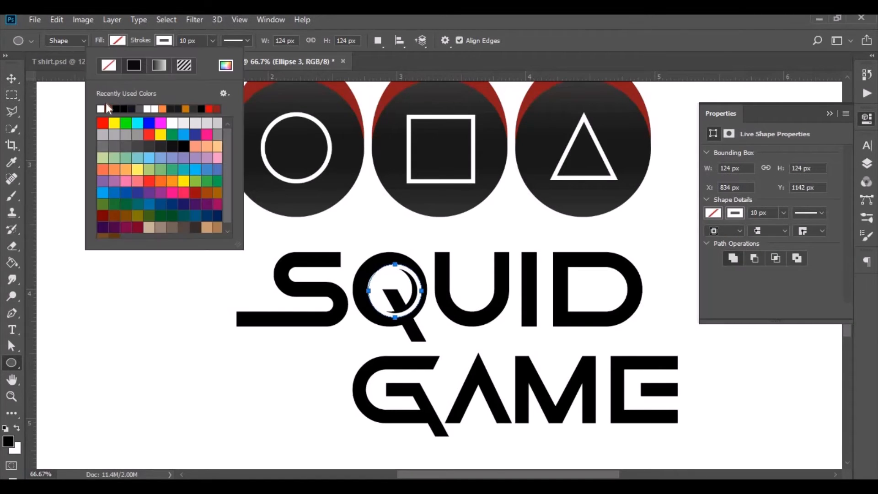
left_click(163, 41)
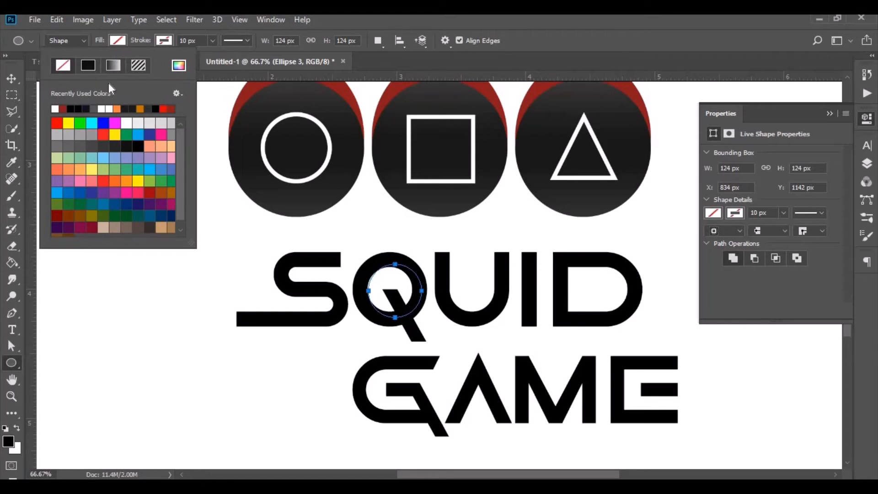
left_click(65, 108)
Centre the red circle within the Q and move its layer directly below the squid text layer.
left_click(12, 78)
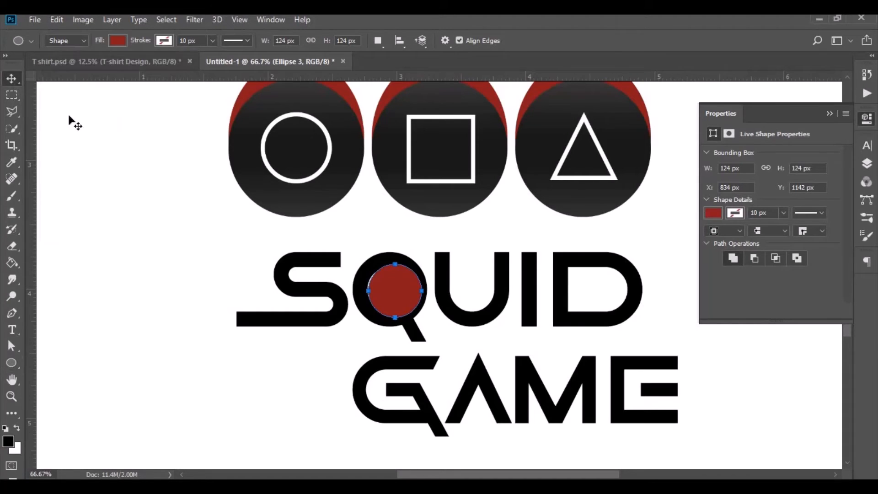
left_click_drag(405, 287, 400, 289)
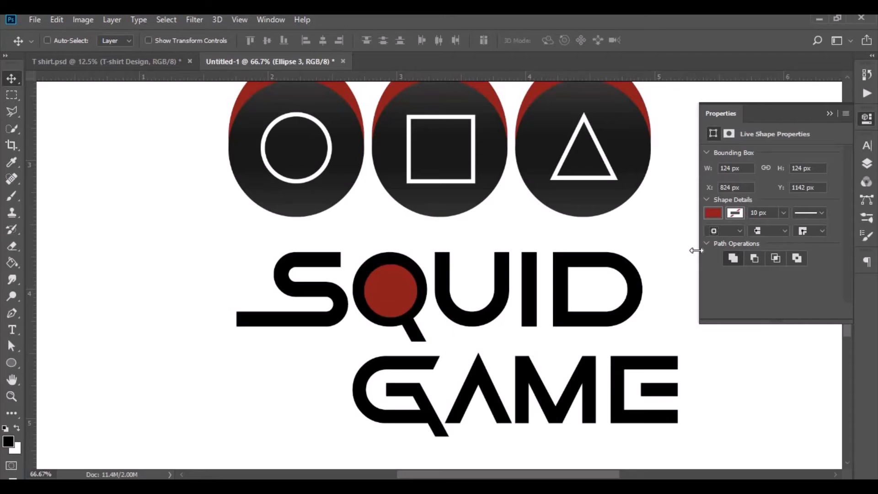
left_click(866, 164)
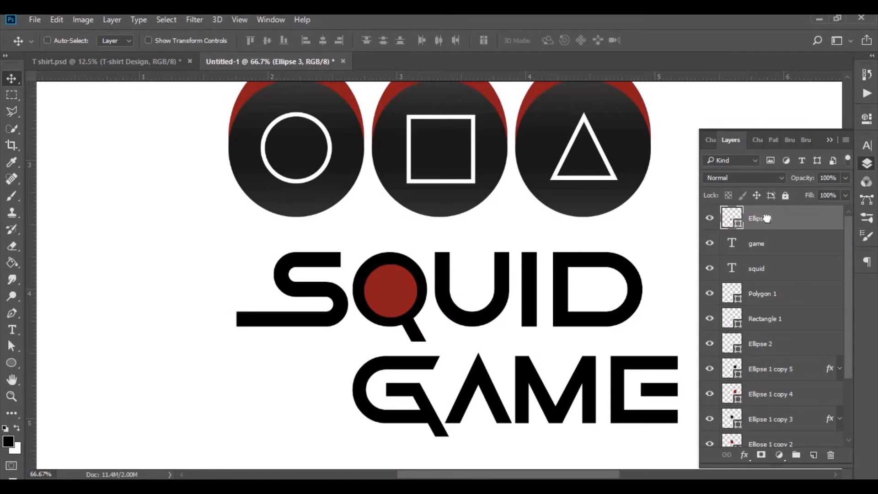
left_click_drag(762, 219, 770, 277)
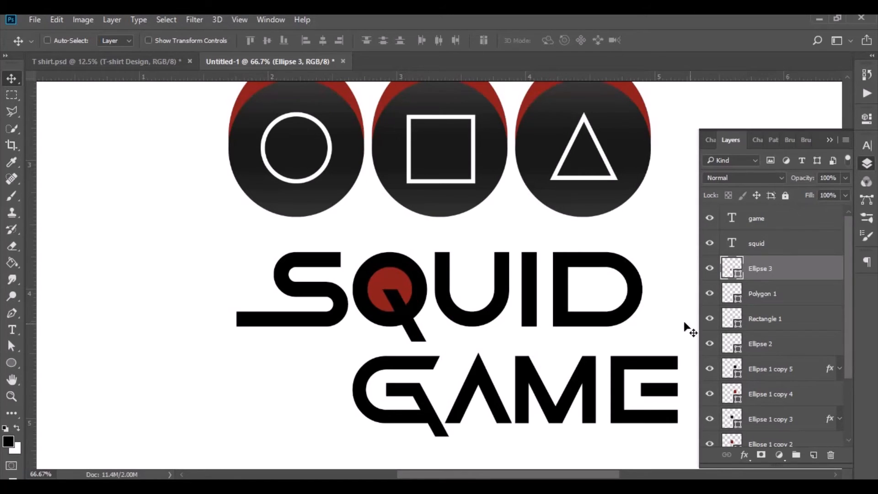
Place a horizontal guide along the baseline of the GAME lettering.
scroll(621, 235, "down", 3)
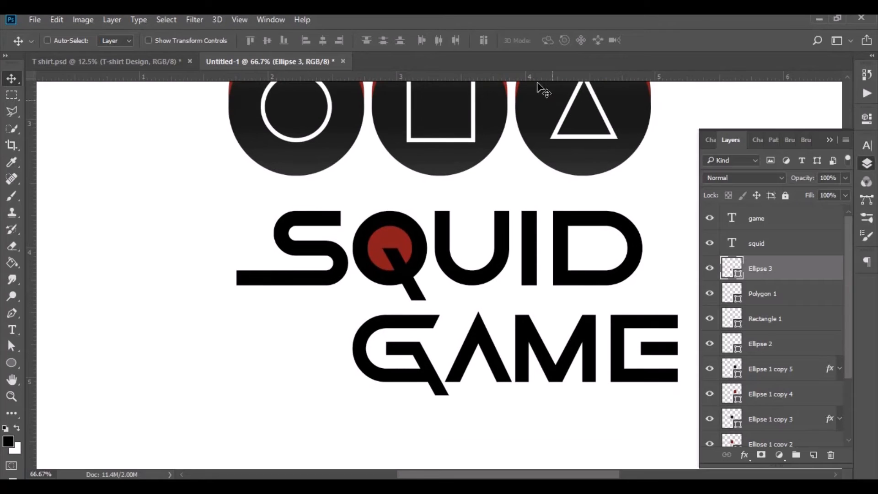
left_click_drag(537, 79, 543, 370)
left_click_drag(541, 381, 541, 380)
Draw a dark red triangle about 122 px wide and 123 px high with the Pen tool inside the A of GAME.
left_click(11, 313)
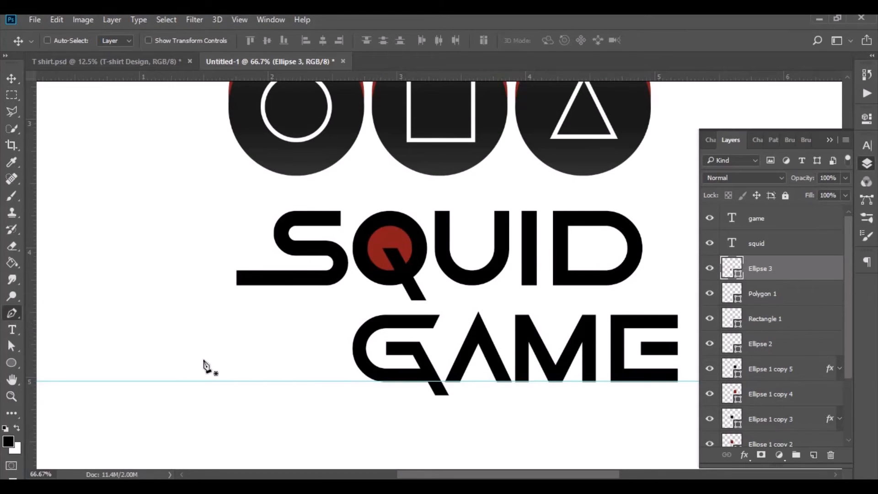
left_click(451, 381)
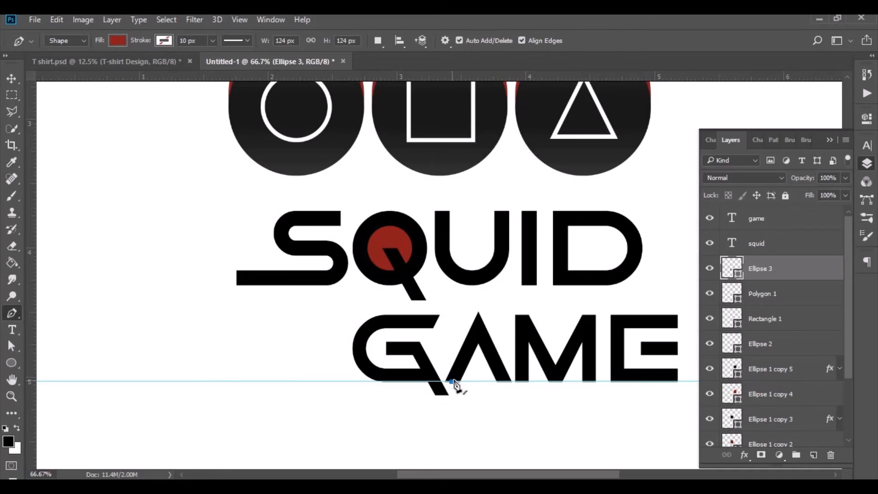
left_click(478, 328)
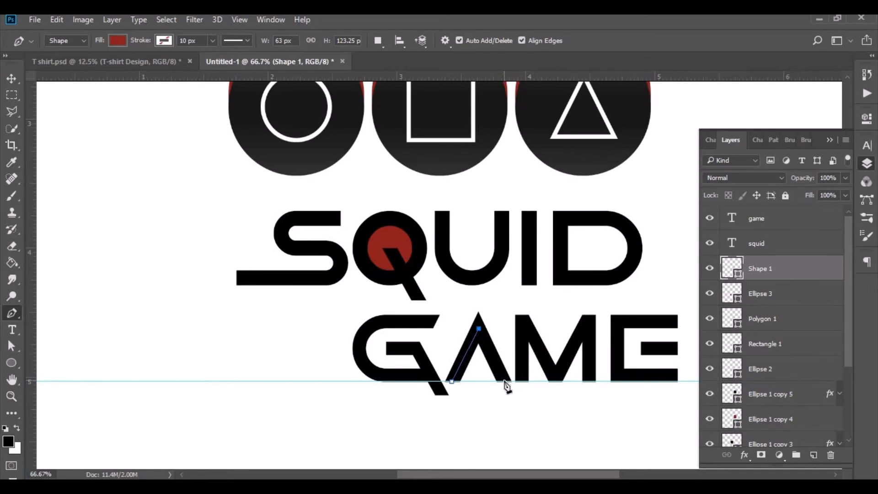
left_click(504, 381)
left_click(451, 382)
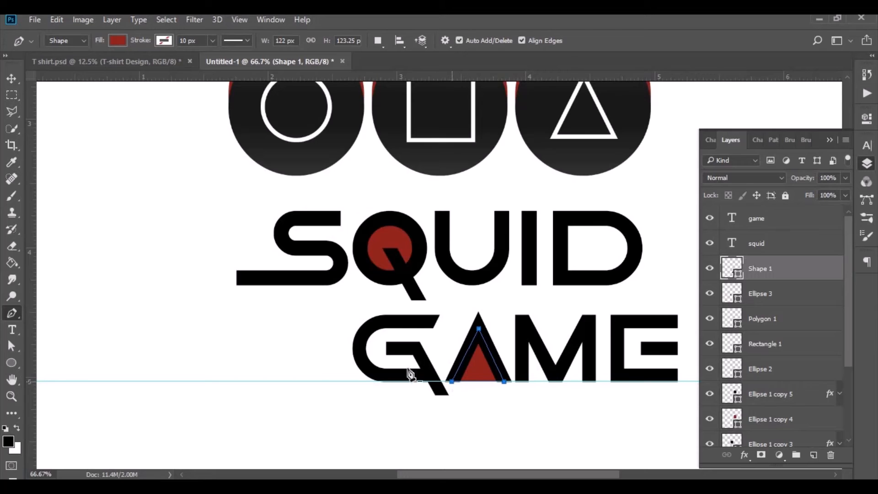
left_click(13, 80)
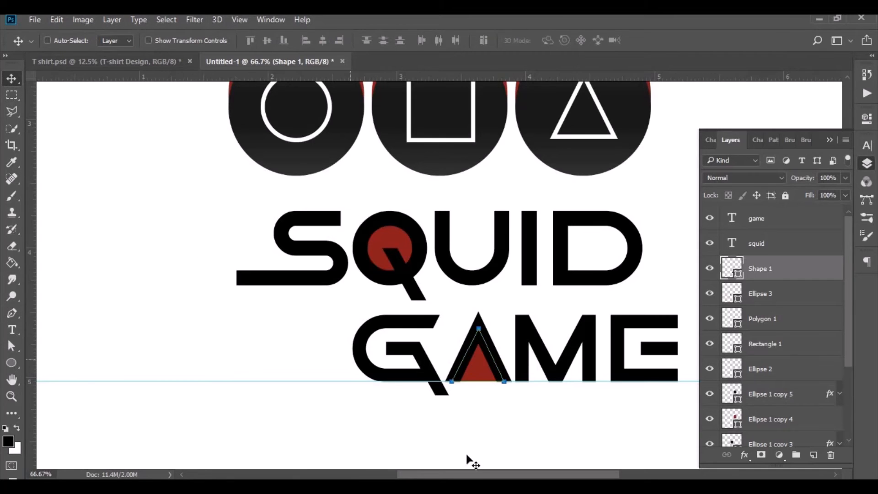
Draw a rectangle about 148 by 33 px over the E's middle bar, extending past the letter, and fill it with black 000000.
left_click_drag(481, 476, 515, 475)
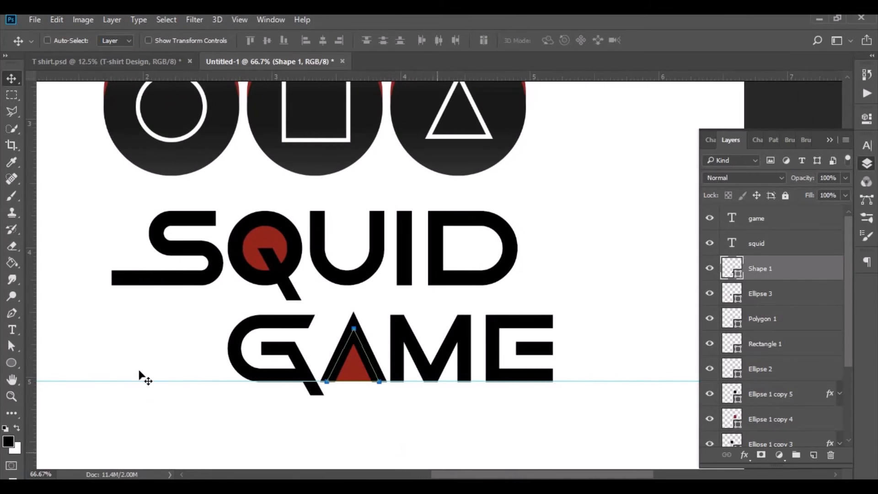
left_click_drag(13, 364, 48, 363)
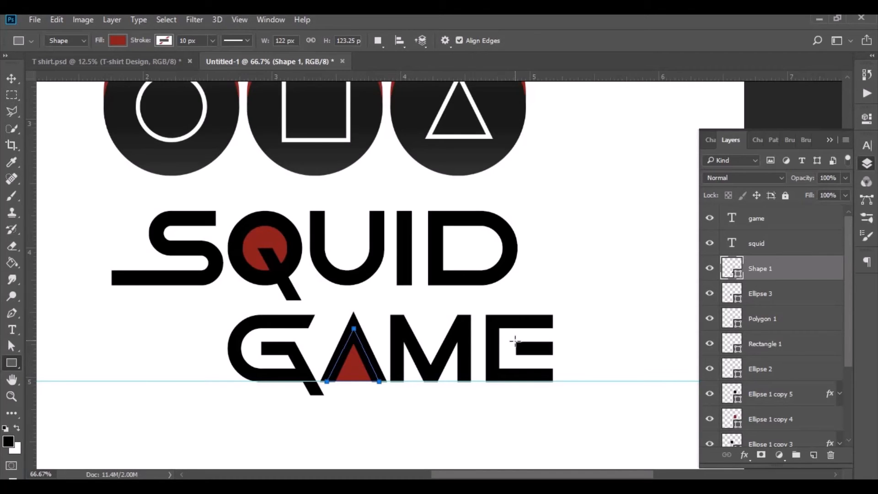
left_click_drag(536, 350, 579, 354)
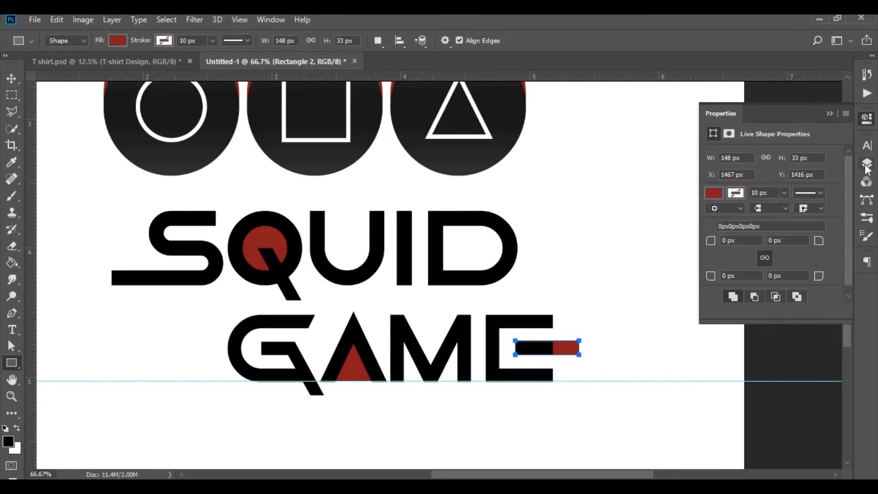
left_click(867, 166)
double_click(727, 273)
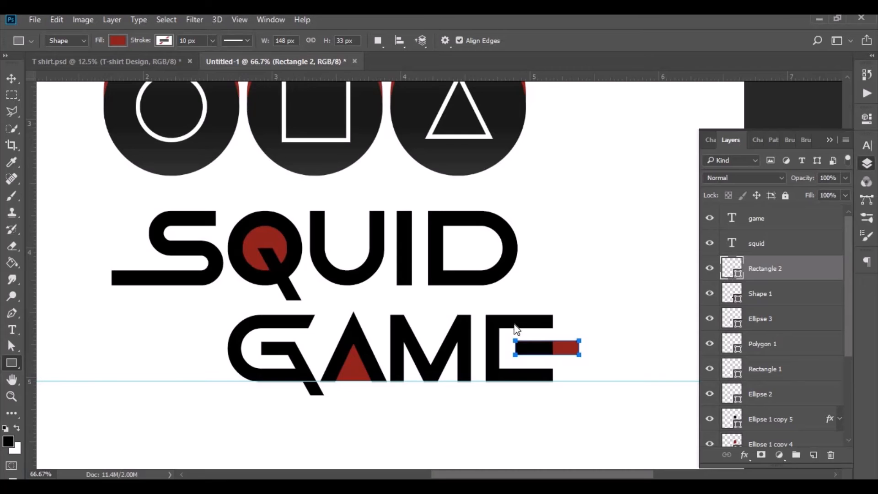
left_click(506, 318)
left_click(806, 261)
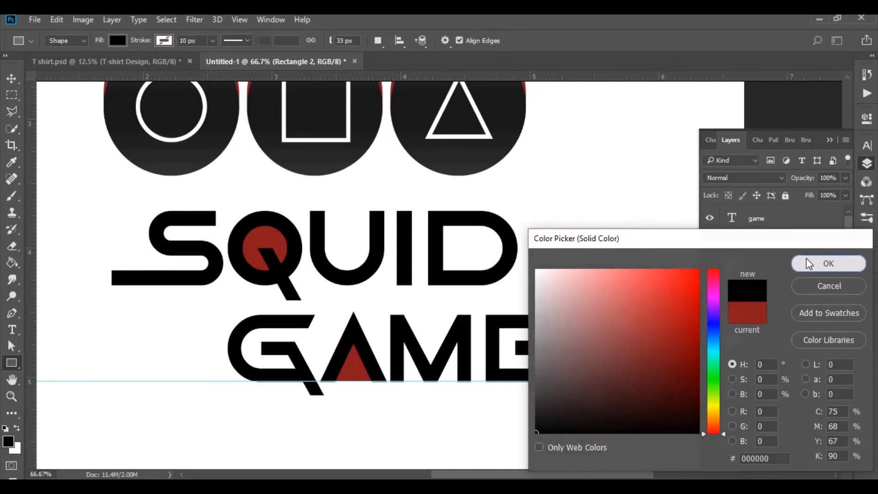
Place a vertical guide at the E's open end and draw a four-sided Pen shape about 141 by 127 px over the letter.
left_click(11, 313)
left_click_drag(260, 337, 552, 390)
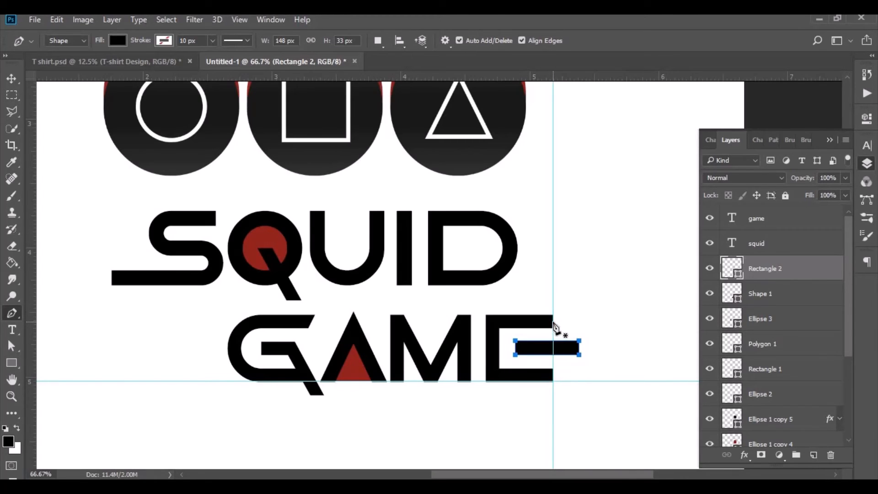
left_click(553, 322)
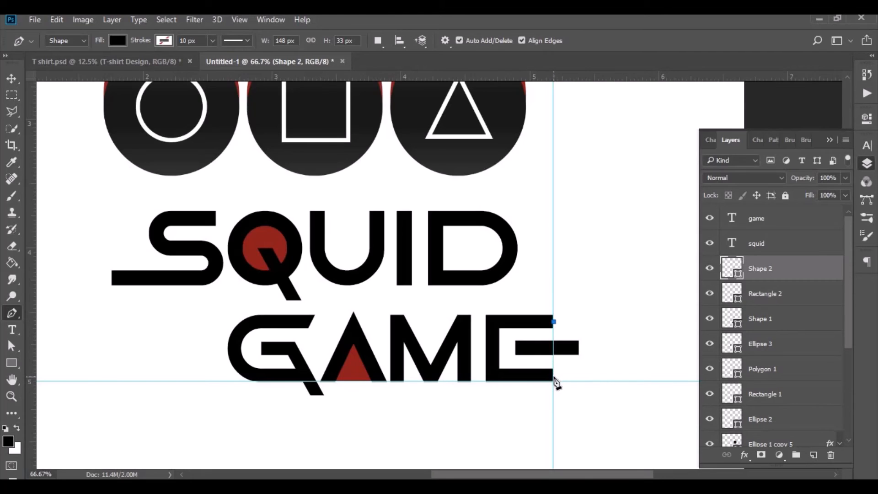
left_click(553, 376)
left_click(492, 381)
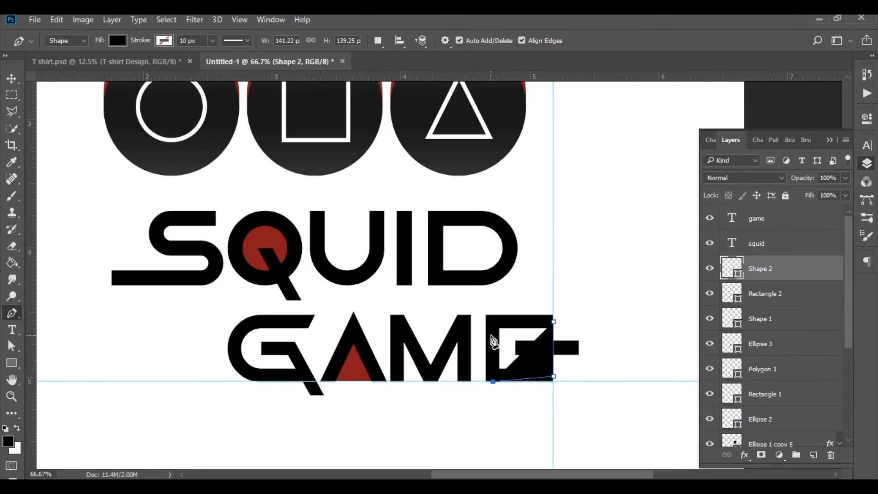
key("ctrl+z")
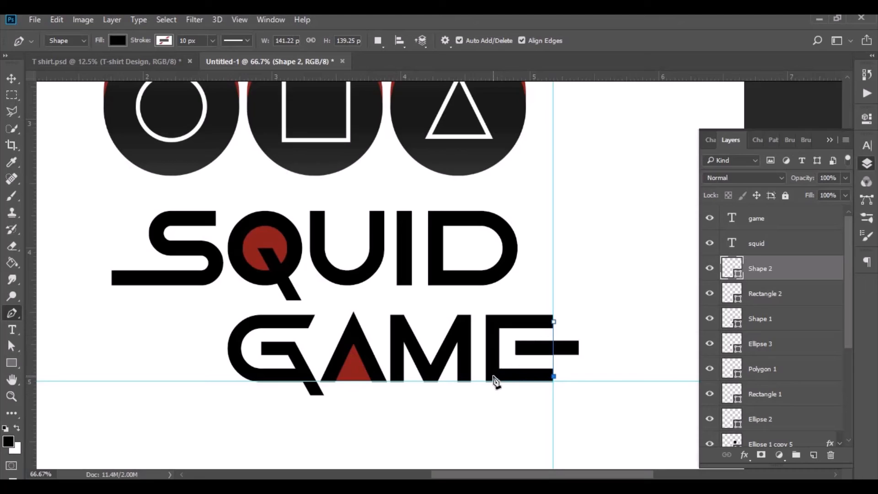
left_click(492, 376)
left_click(494, 323)
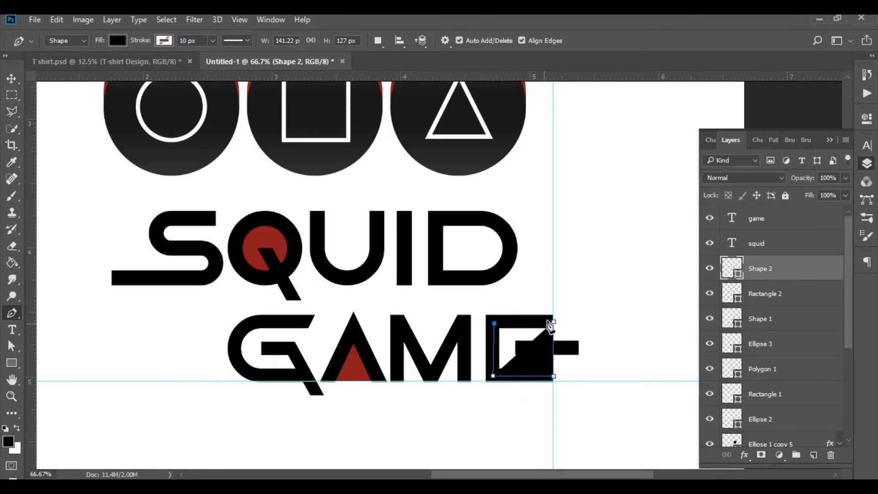
left_click(554, 323)
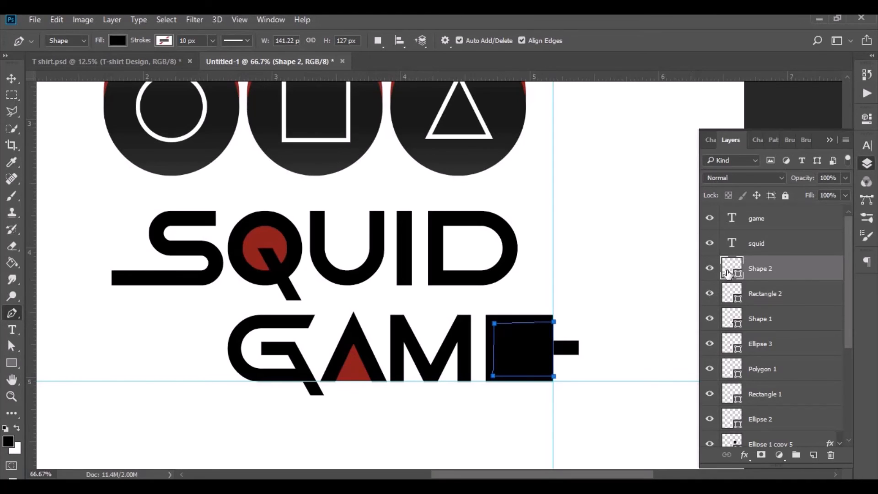
Fill the four-sided shape on the E with dark red 8c1d1d sampled from the triangle in the A.
left_click(351, 369)
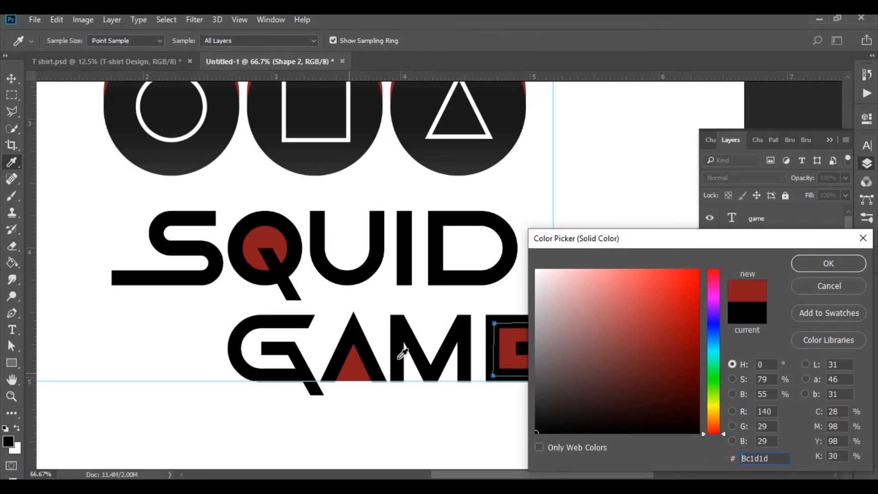
left_click(792, 263)
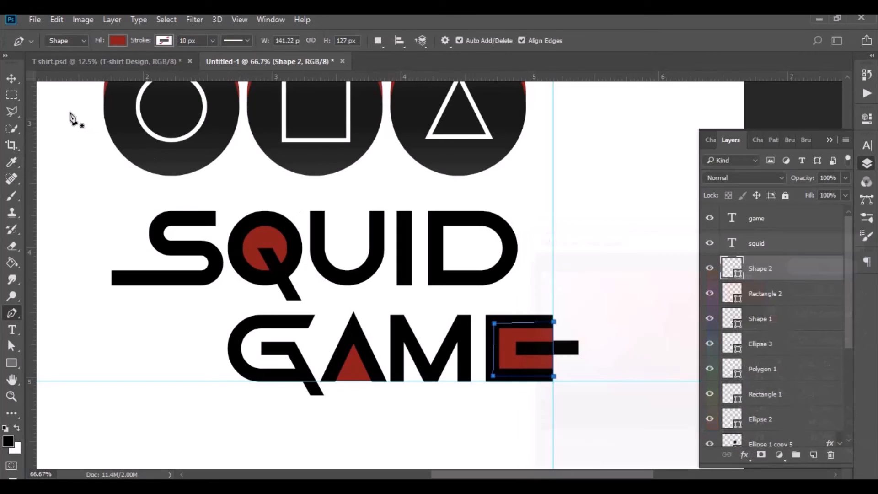
left_click(11, 78)
Group the lettering layers from the game text down to Ellipse 3.
key("ctrl+0")
left_click(47, 40)
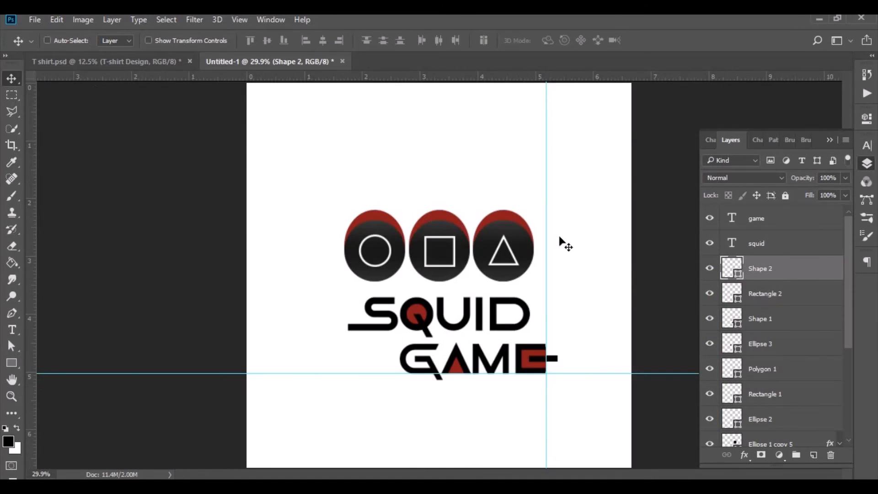
left_click(797, 222)
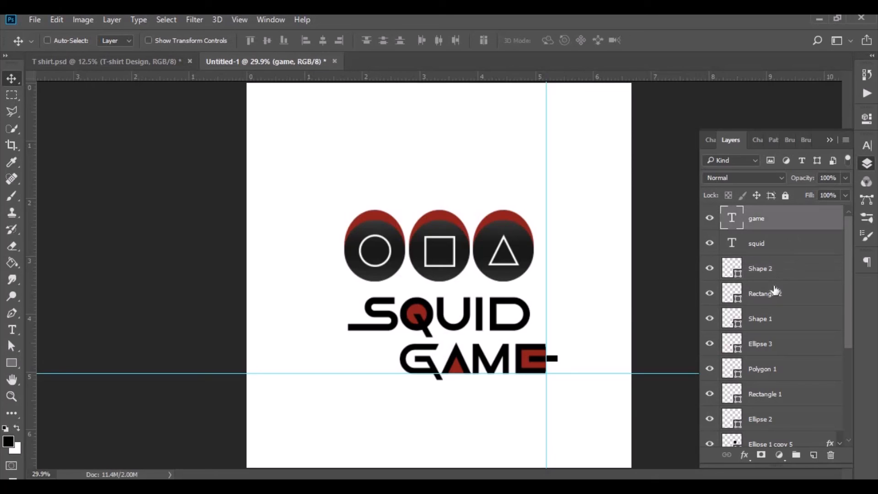
left_click(768, 348, "shift")
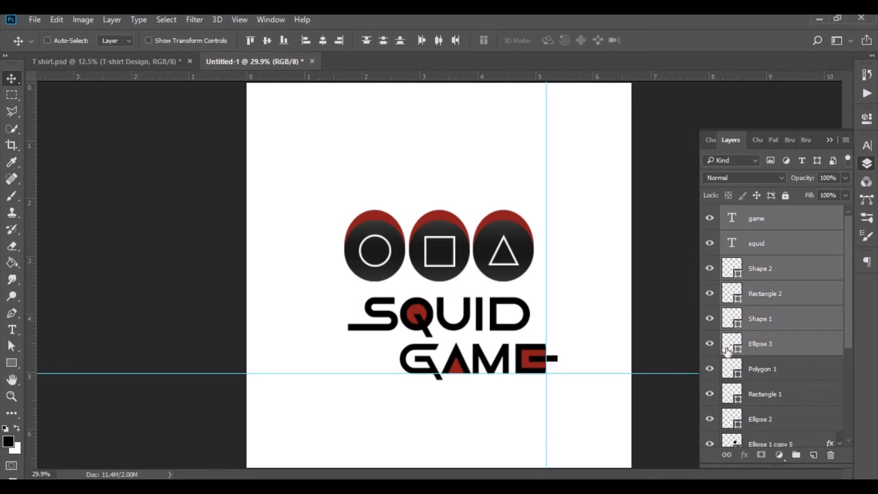
left_click(709, 368)
left_click(711, 369)
key("ctrl+g")
Group the icon layers from Polygon 1 down to Ellipse 1, leaving out the white background layer.
left_click(761, 234)
scroll(761, 385, "down", 2)
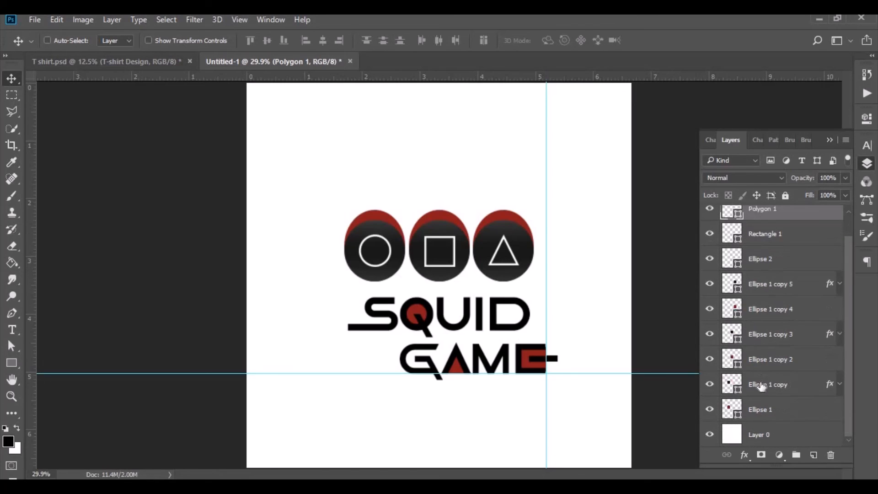
left_click(761, 408, "shift")
key("ctrl+g")
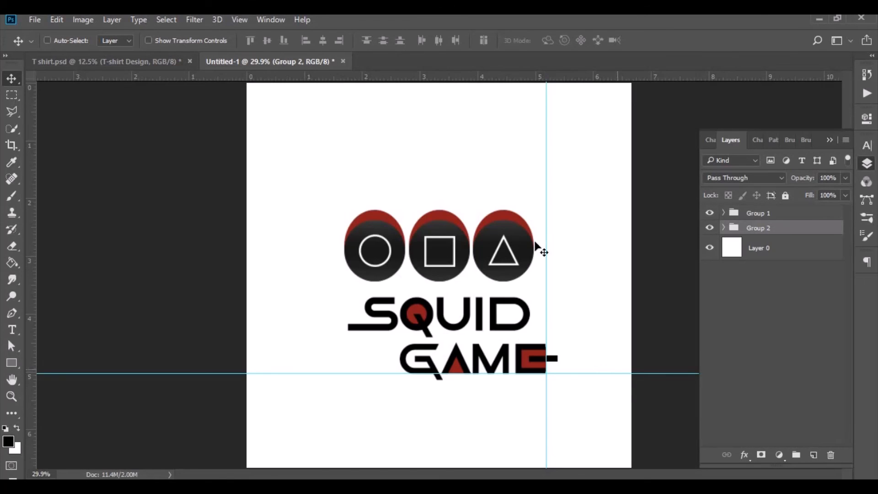
Remove both guides and move the lettering and icon groups together slightly up and to the left on the canvas.
left_click_drag(546, 195, 547, 73)
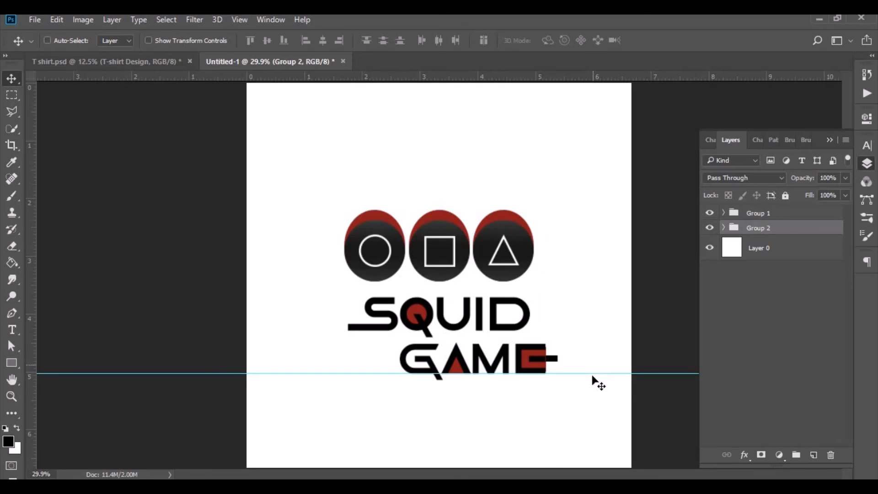
left_click_drag(592, 375, 544, 71)
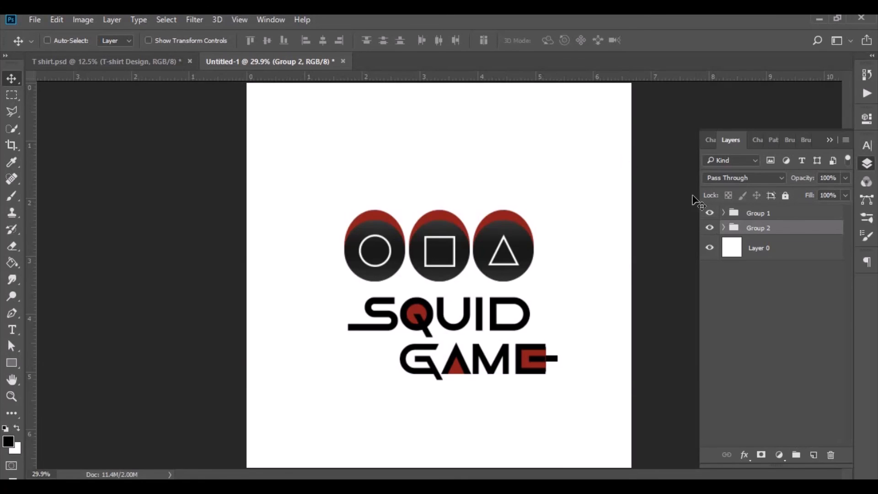
left_click(751, 212, "ctrl")
left_click_drag(414, 332, 430, 319)
Adjust the lettering group and the icon group individually so each is centred across the canvas width.
left_click(771, 216)
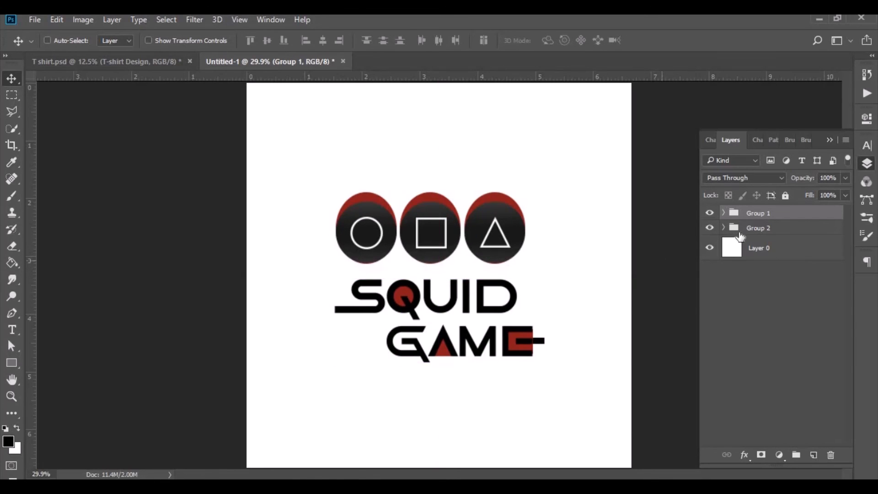
left_click(729, 231)
left_click_drag(432, 240, 435, 238)
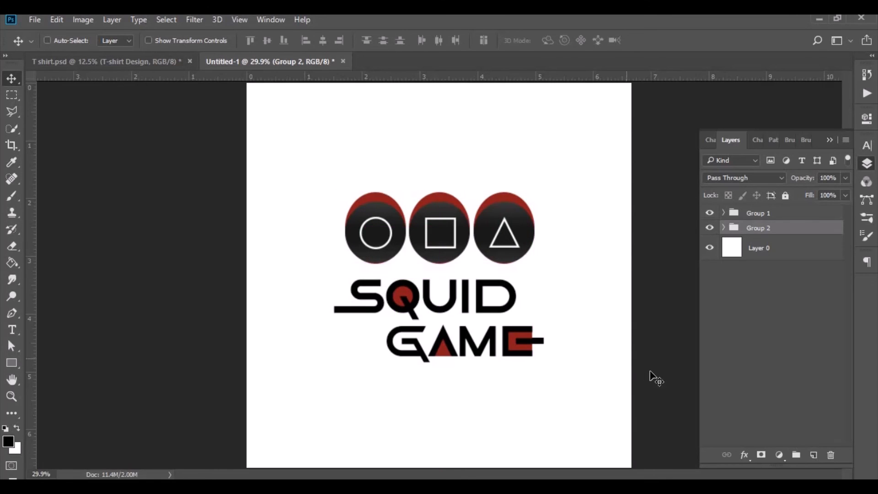